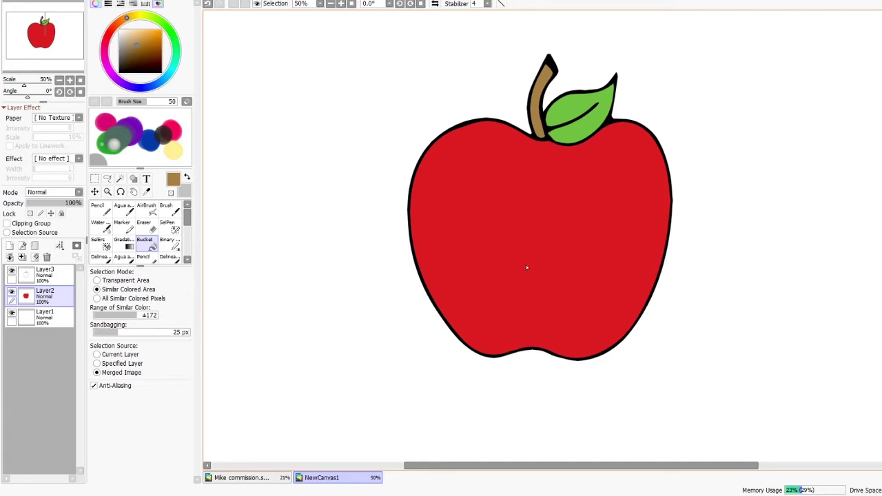
scroll(268, 215, down, 1)
scroll(496, 180, up, 1)
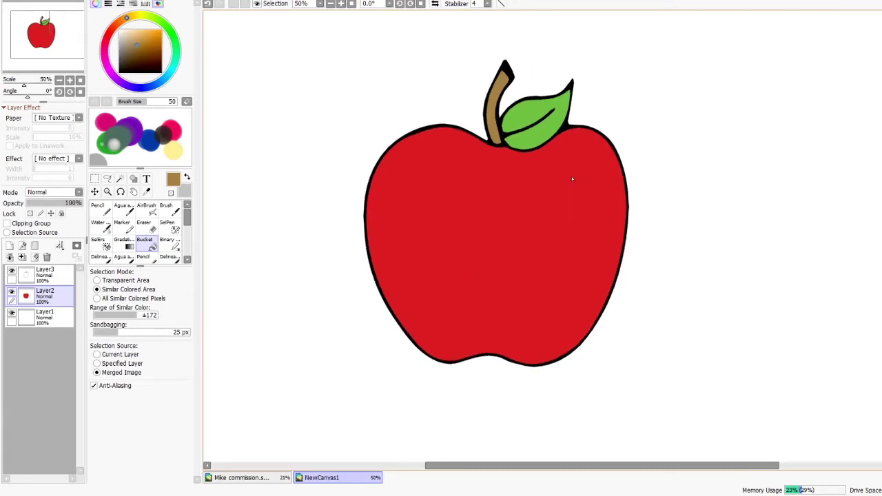
scroll(594, 148, up, 1)
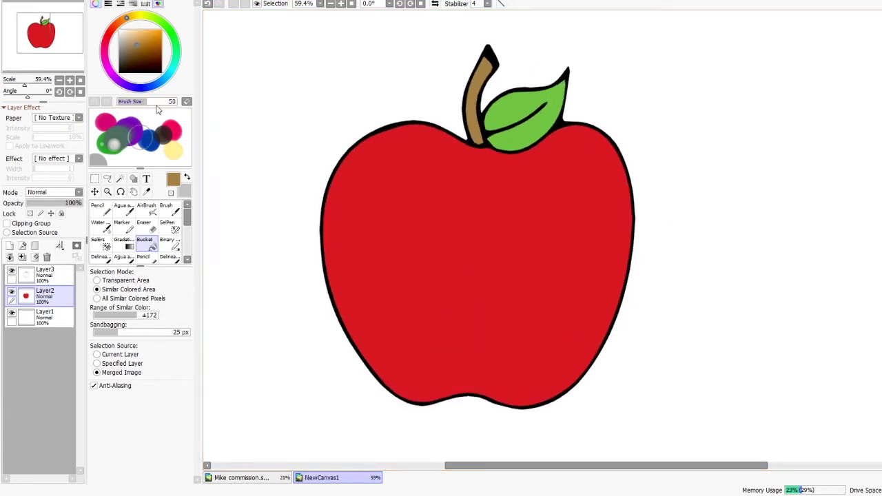
click(9, 246)
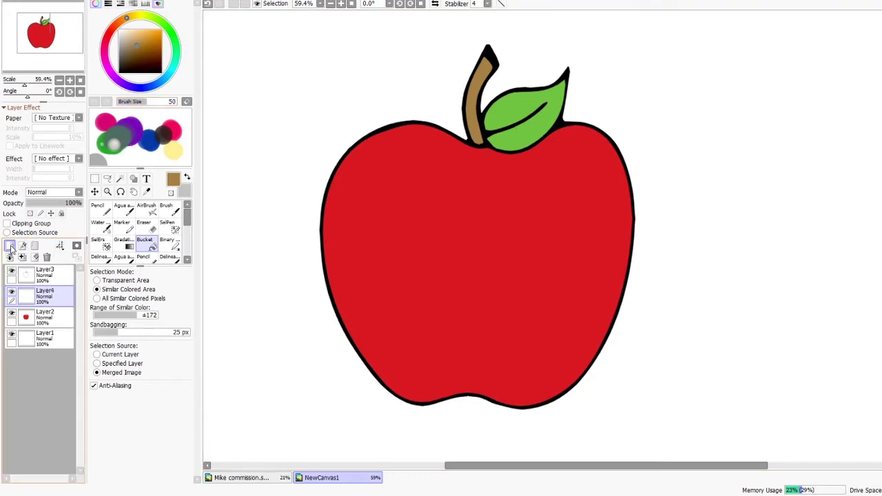
scroll(611, 171, up, 1)
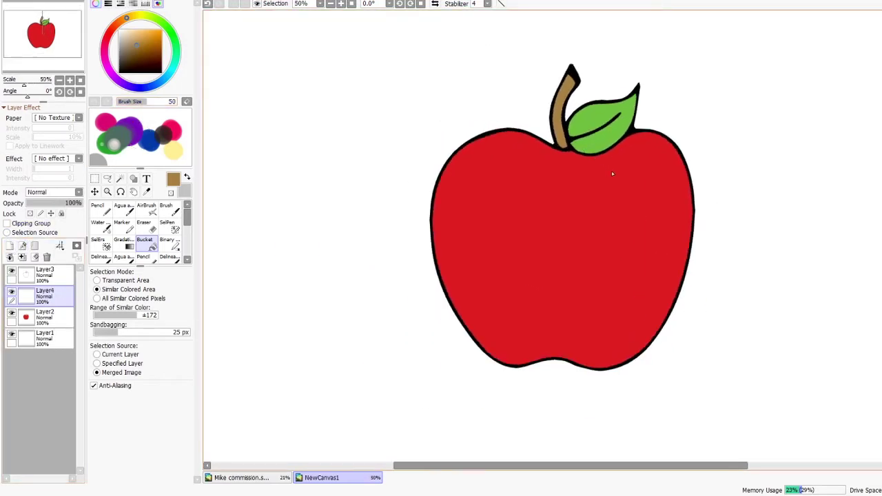
scroll(402, 57, down, 1)
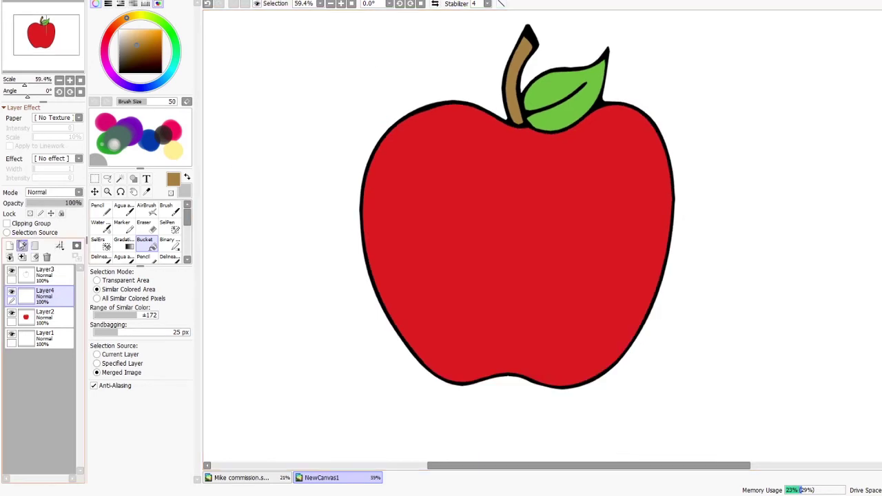
click(11, 313)
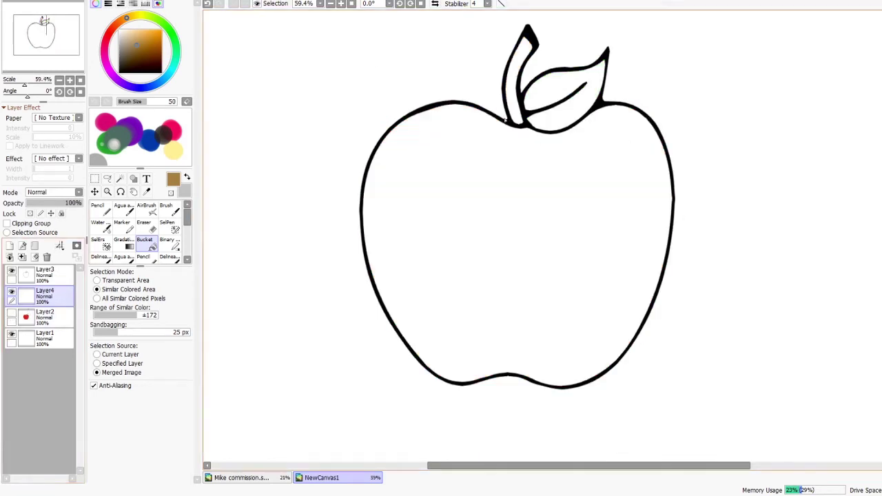
click(11, 314)
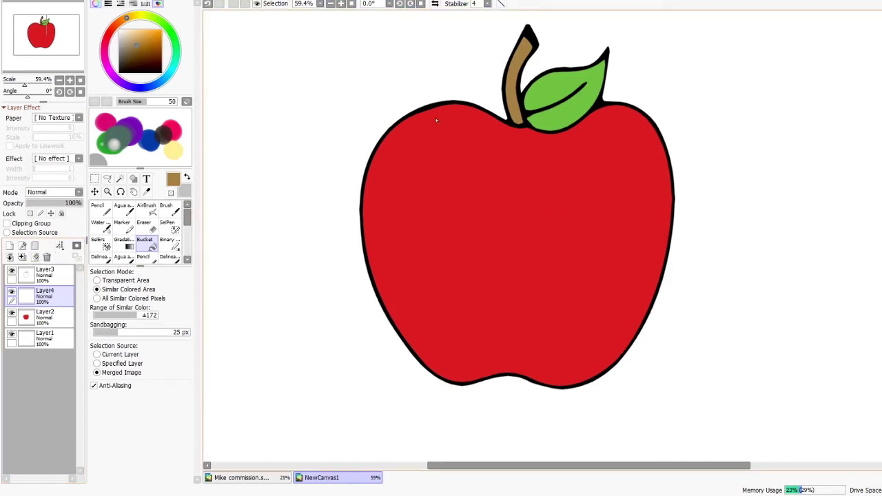
key(ctrl+e)
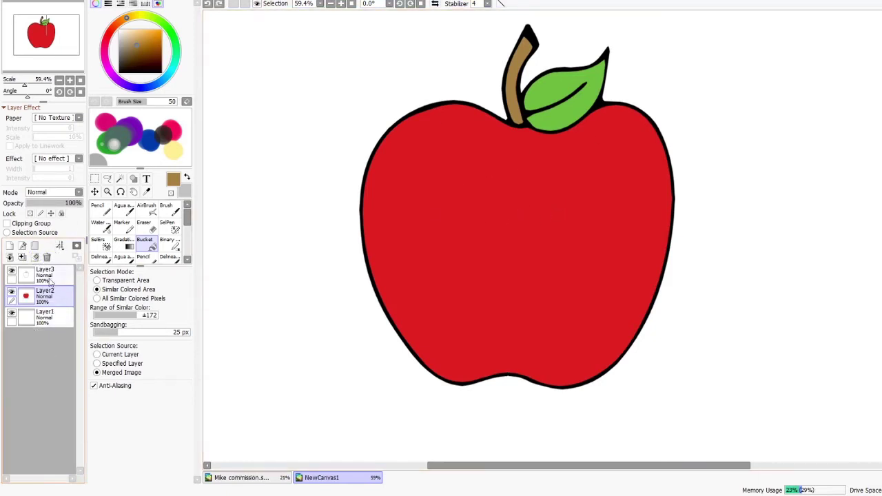
Step: Duplicate the apple's line art and colour layers together and move the copy to the right of the original
key(ctrl+j)
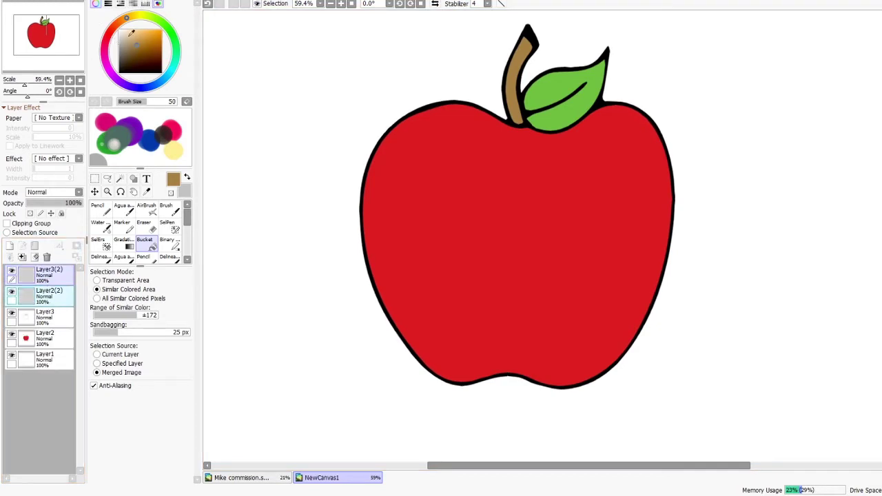
scroll(430, 186, down, 4)
drag(430, 186, 601, 188)
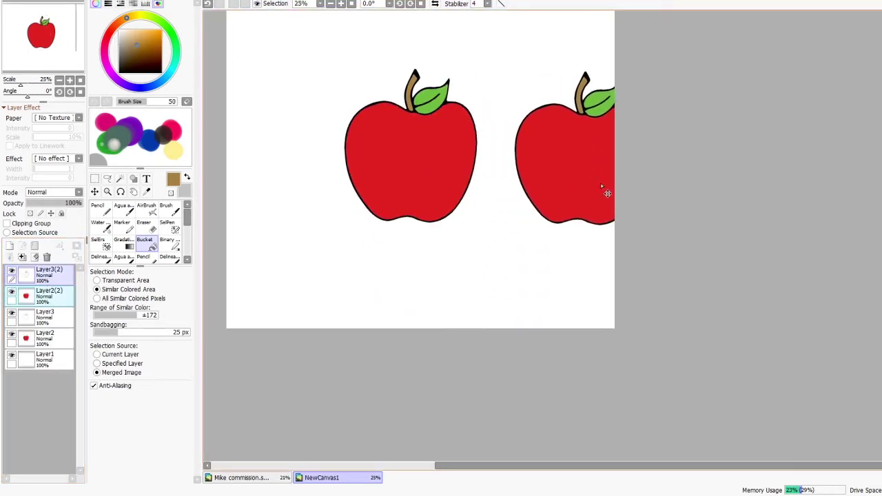
Step: Transform all four apple layers together, scaling both apples down and placing them side by side near the canvas's upper edge
key(ctrl+t)
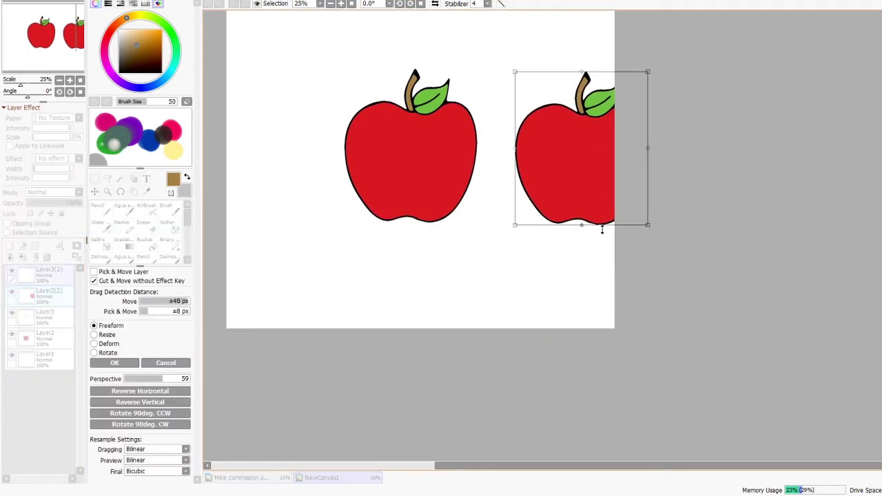
click(165, 363)
shift+click(45, 338)
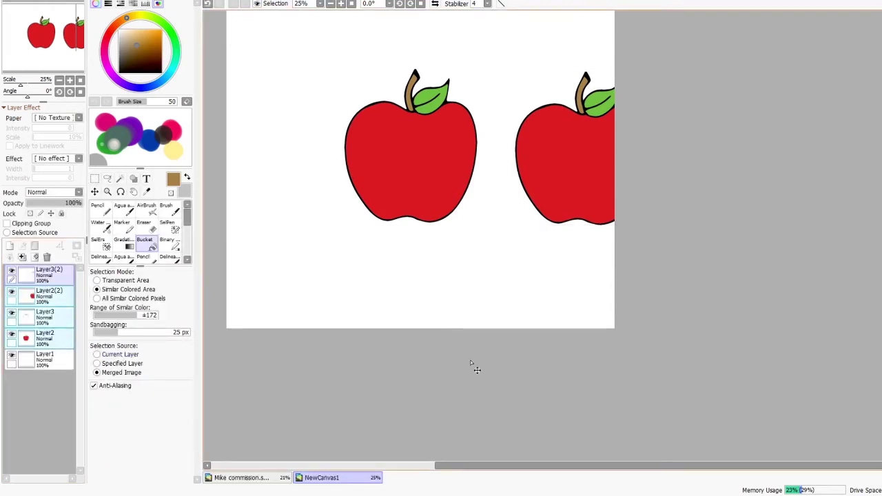
key(ctrl+t)
drag(646, 227, 492, 116)
click(128, 362)
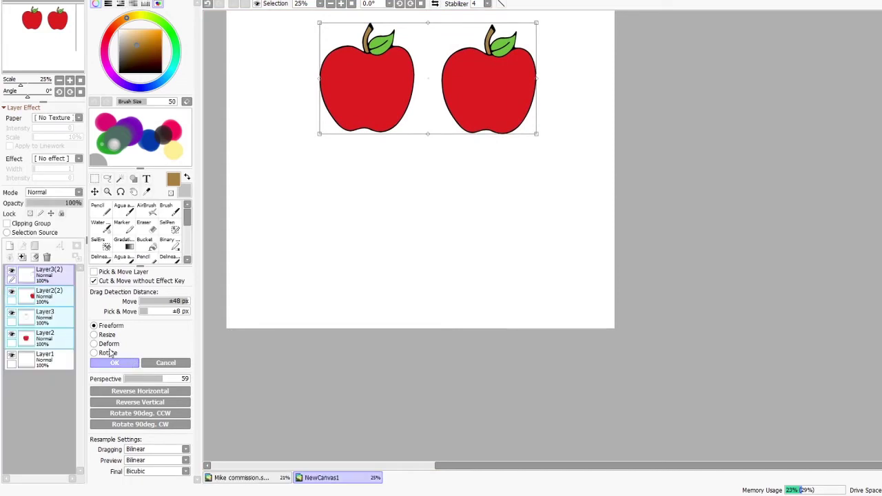
Step: Duplicate the second apple's two layers, move the copy below and between the others, and put its layers at the top of the stack
click(72, 290)
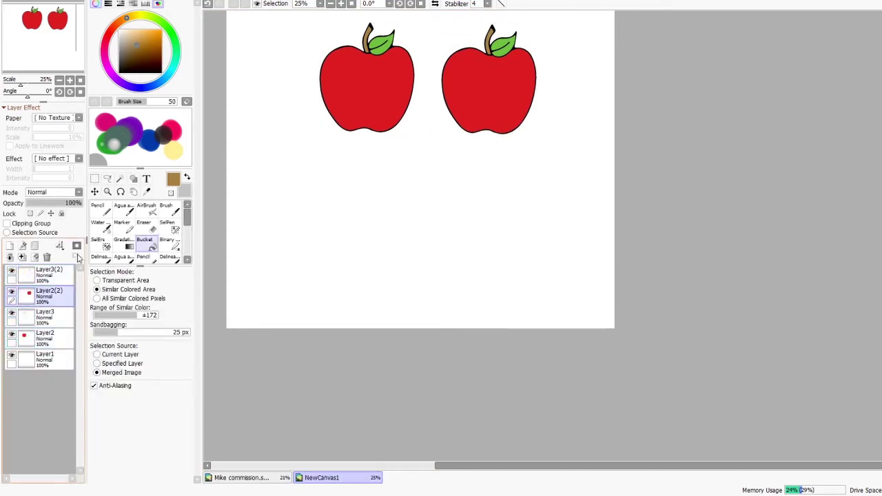
ctrl+click(49, 274)
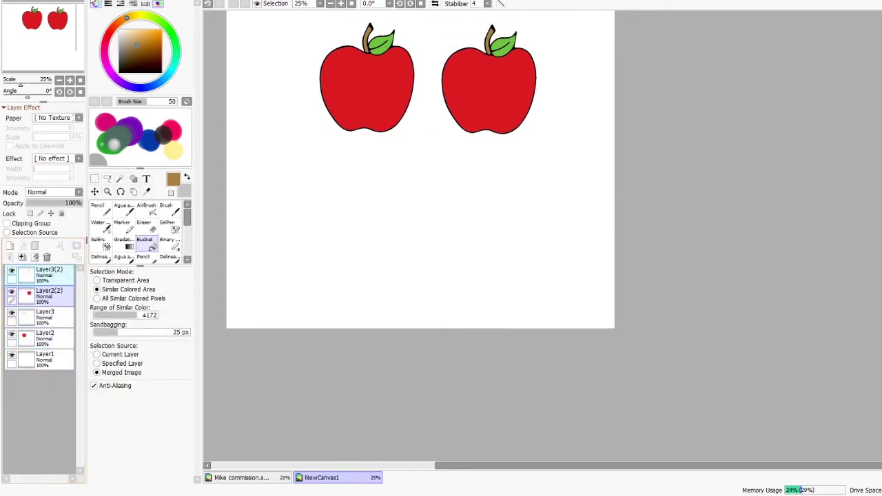
key(ctrl+j)
drag(474, 108, 421, 237)
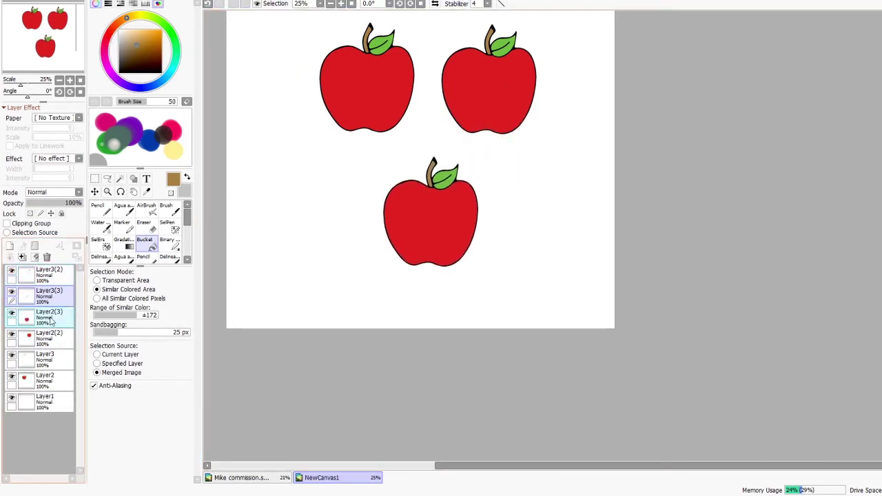
drag(49, 318, 55, 274)
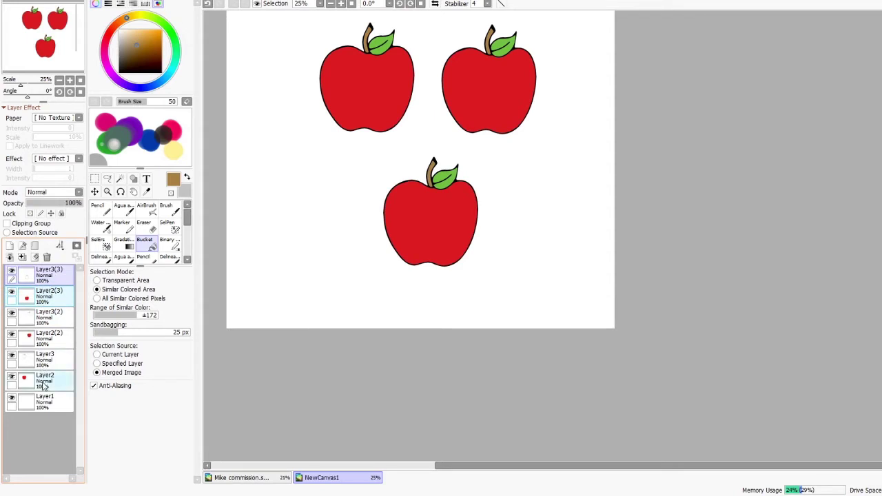
Step: Add a new layer above Layer2, the first apple's colour layer, and set the Pencil's brush size to 50
click(42, 386)
scroll(448, 173, down, 2)
scroll(449, 174, up, 5)
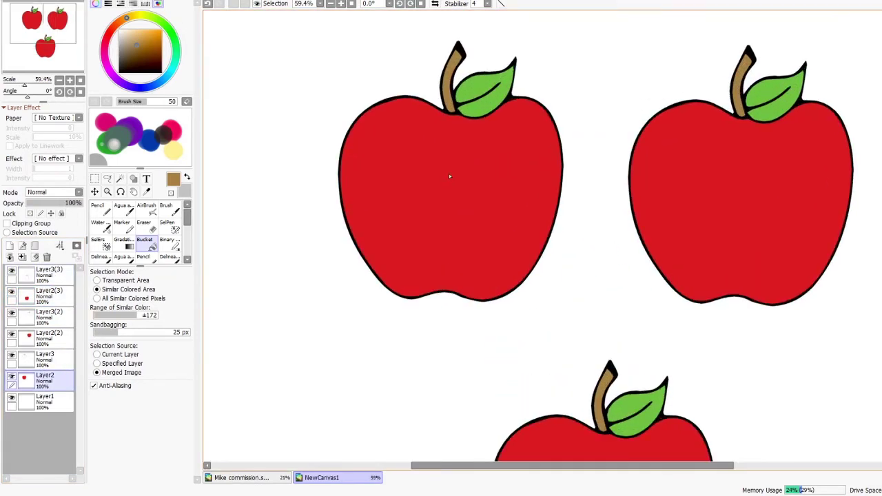
key(n)
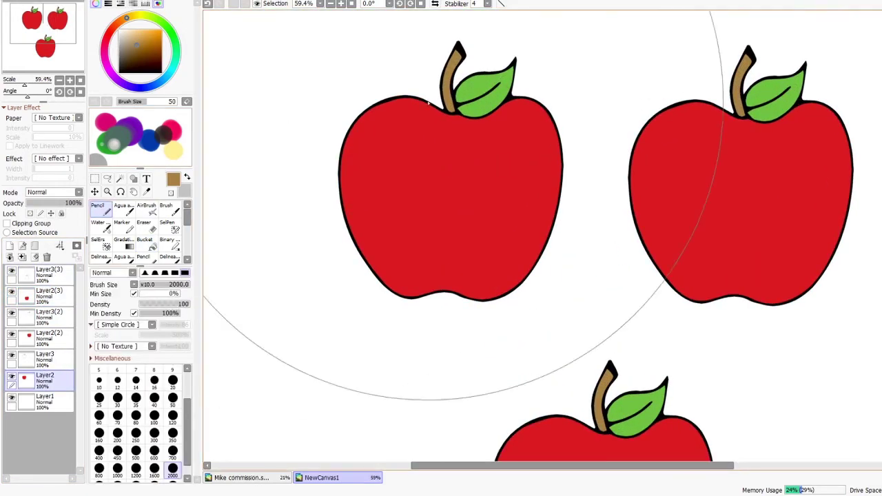
scroll(413, 146, up, 1)
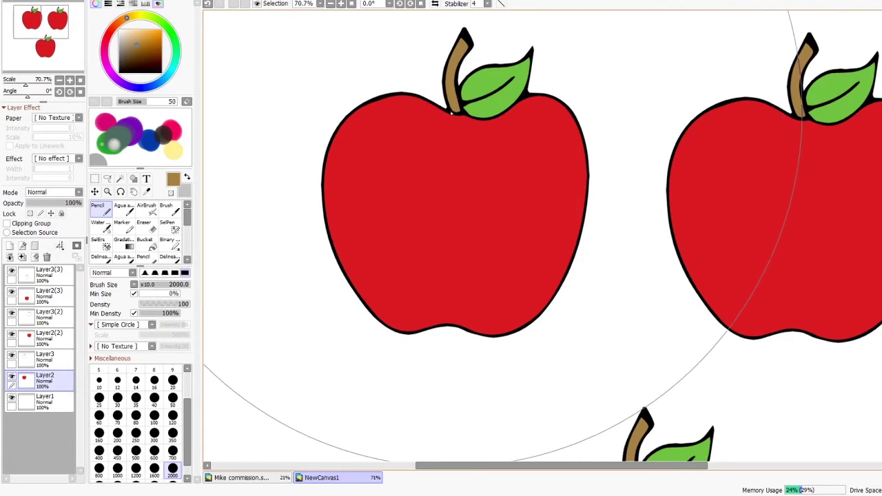
click(9, 246)
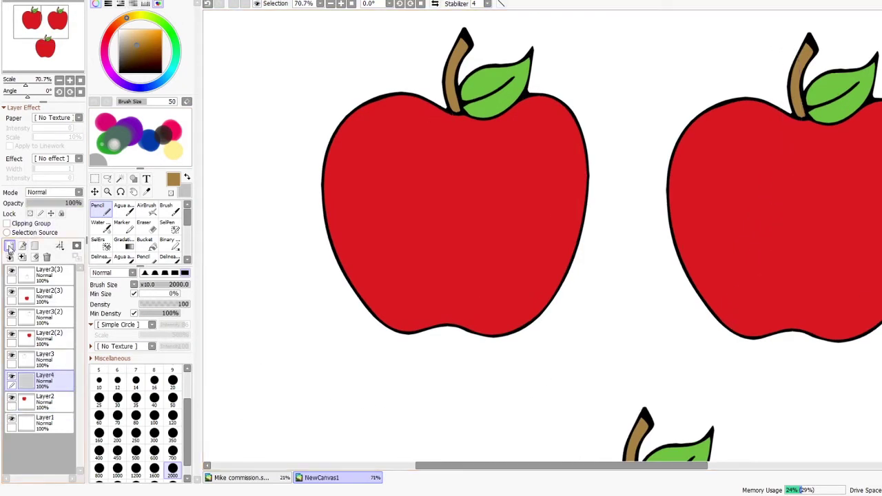
click(172, 398)
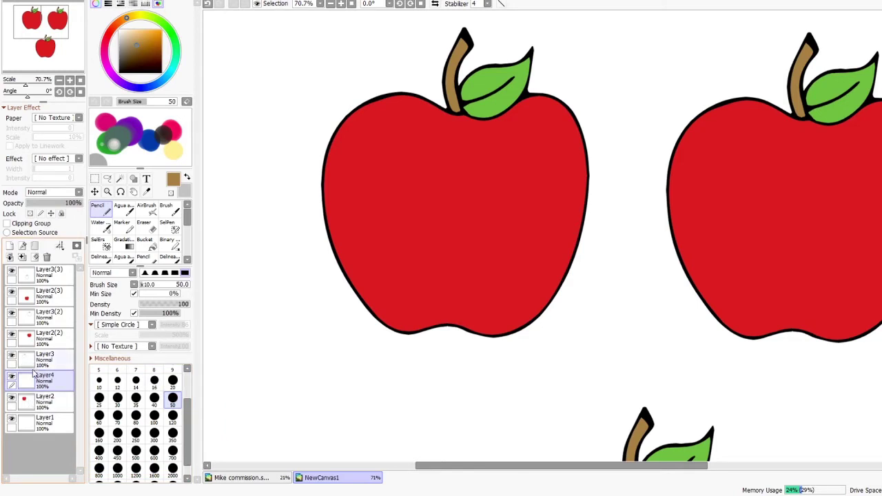
Step: Add another layer above Layer4 and set Layer4's blending mode to Multiply
click(28, 364)
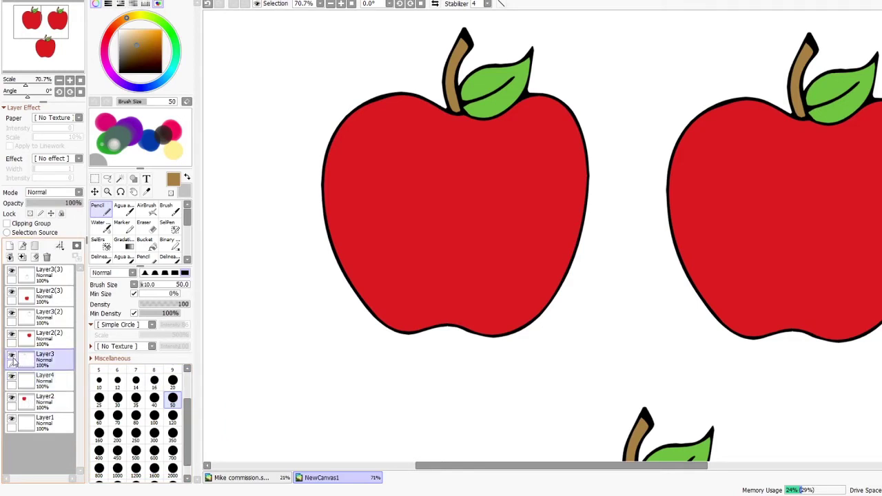
click(11, 357)
click(12, 356)
click(12, 398)
click(12, 400)
click(31, 387)
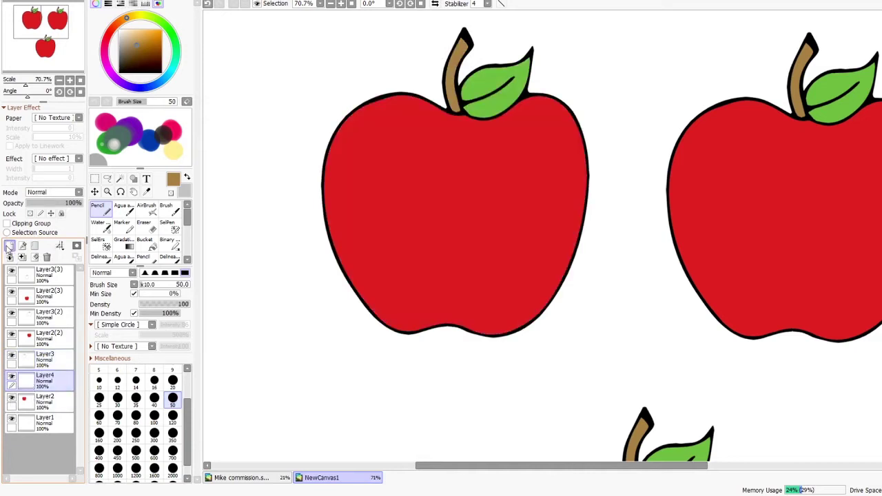
click(10, 246)
click(42, 400)
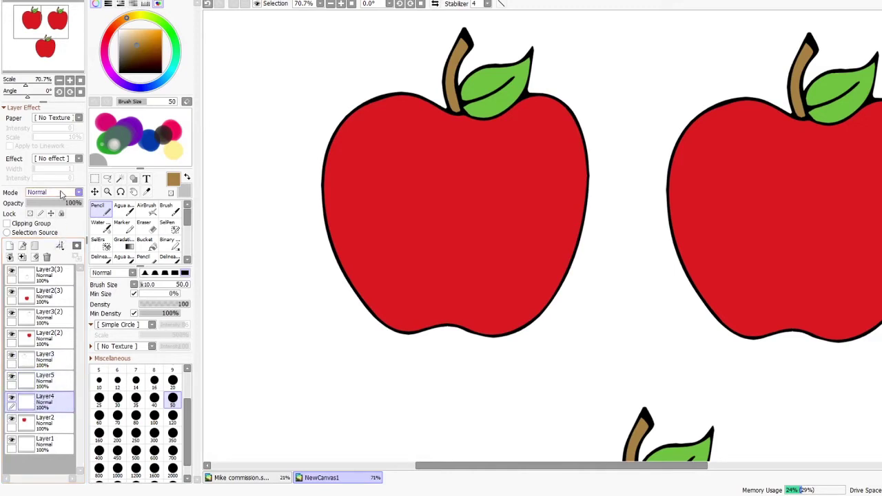
scroll(55, 192, down, 1)
Step: Set Layer5's blending mode to Shine
click(42, 421)
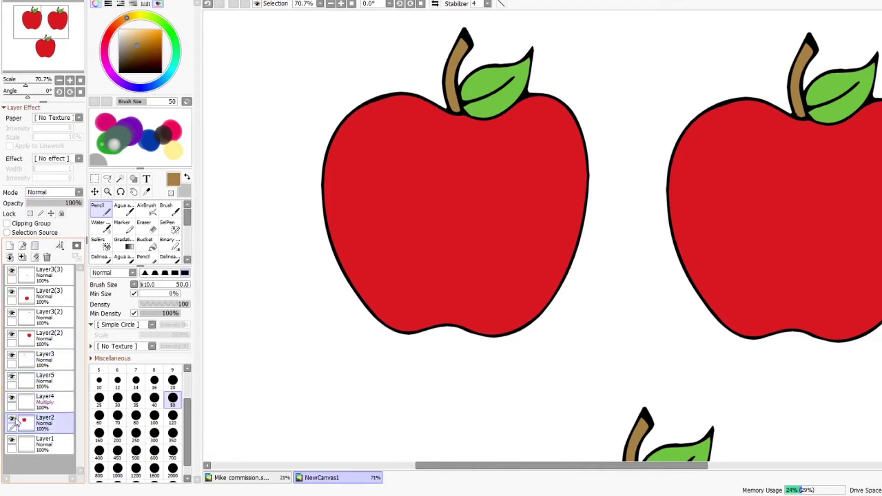
click(11, 419)
click(11, 419)
click(43, 399)
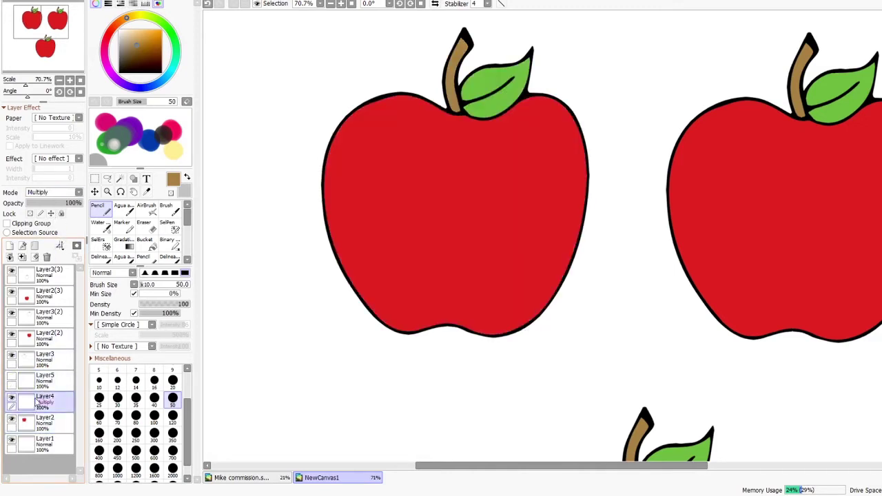
click(42, 379)
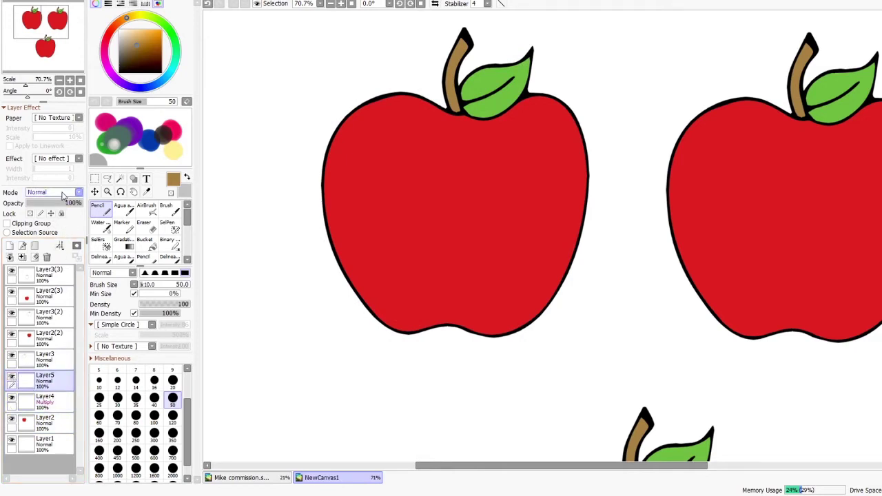
scroll(47, 256, down, 7)
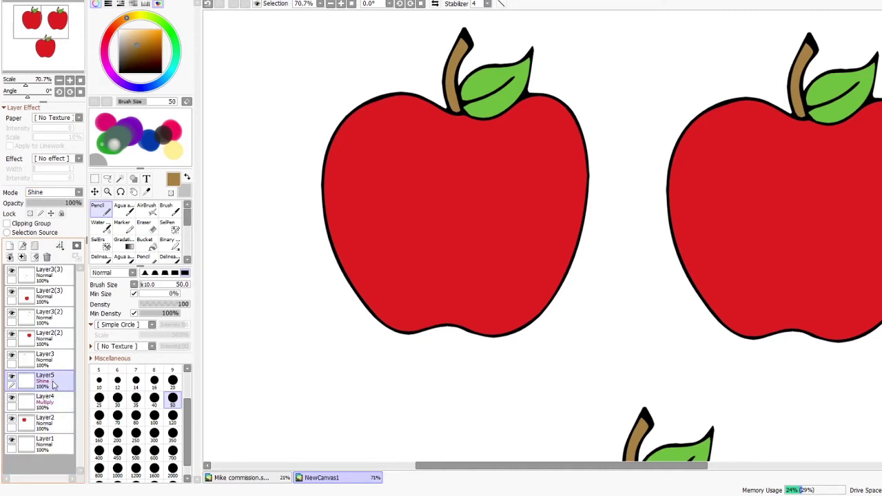
Step: Clip the Multiply layer and the Shine layer to the first apple's colour layer, Layer2
click(54, 405)
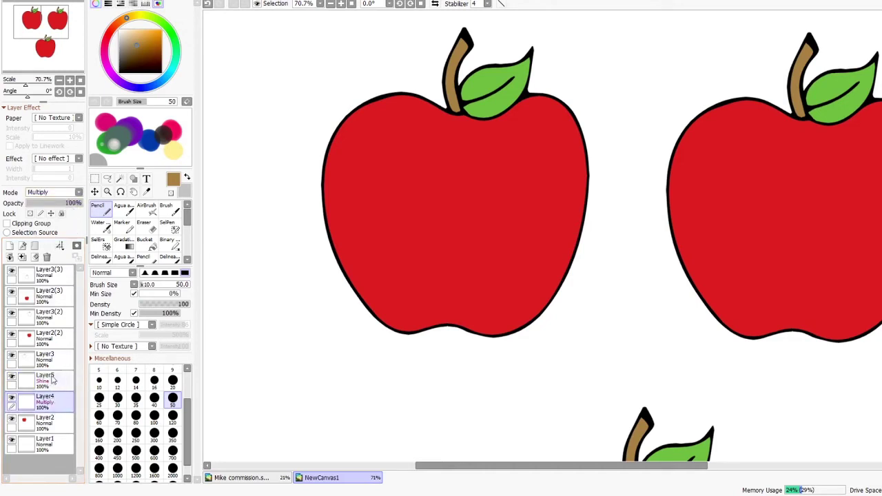
click(56, 421)
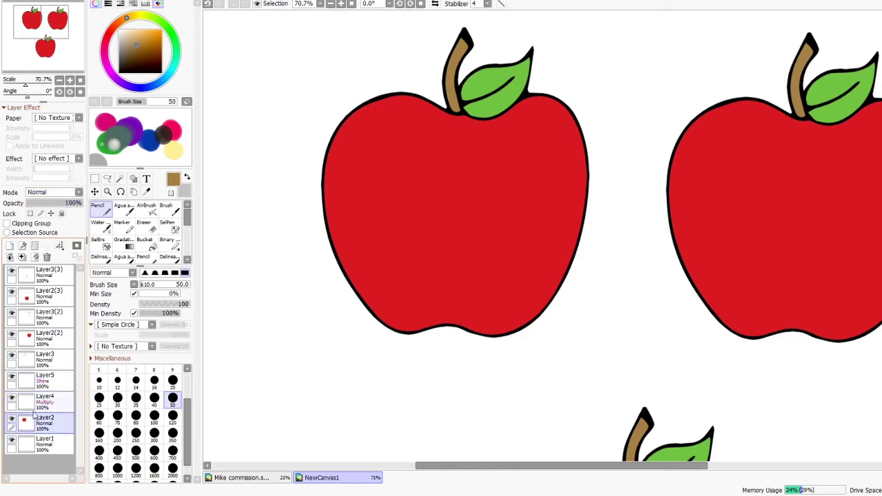
click(38, 409)
click(17, 226)
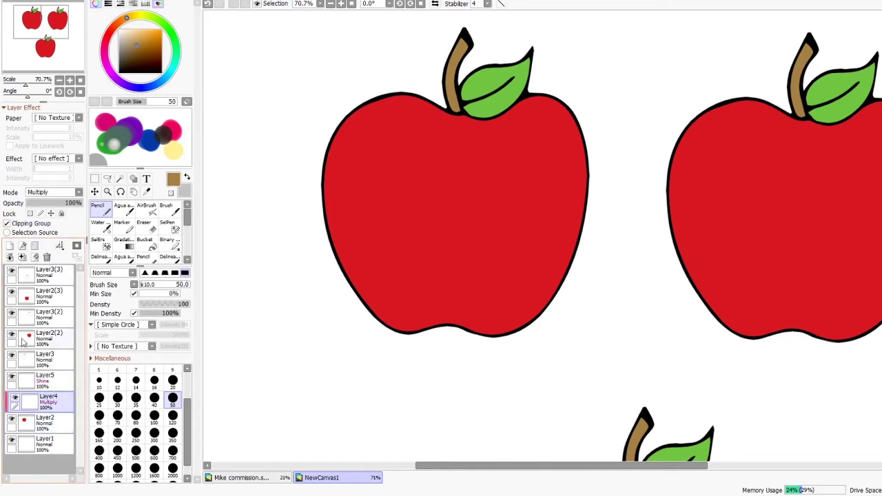
click(59, 379)
click(16, 226)
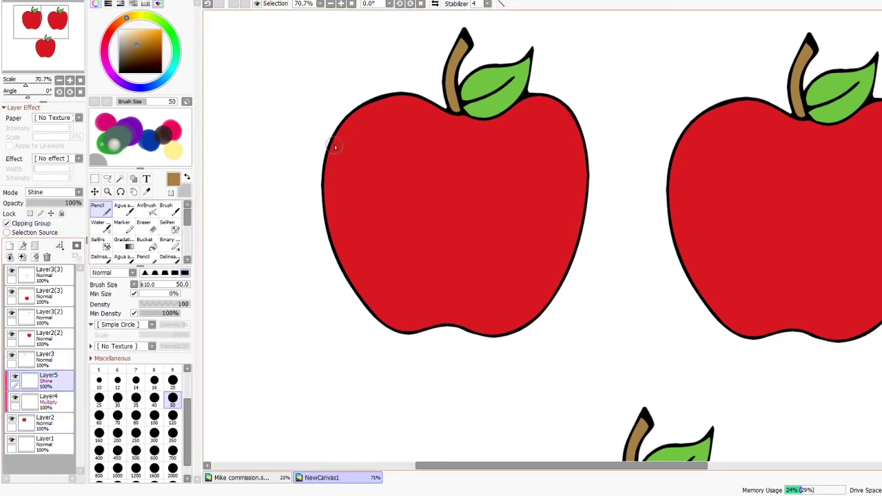
Step: Choose a muted red and scribble zigzag shading strokes across the first apple on the Multiply layer
alt+click(454, 207)
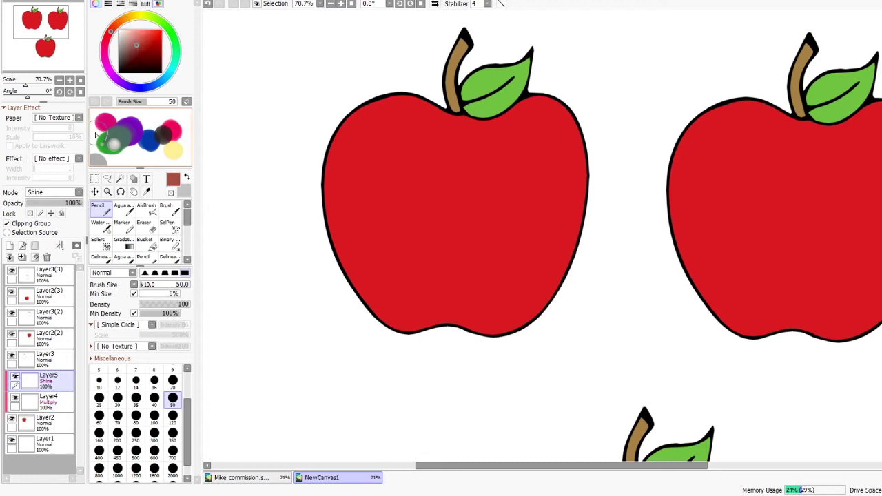
click(41, 401)
drag(324, 206, 513, 180)
drag(558, 157, 434, 398)
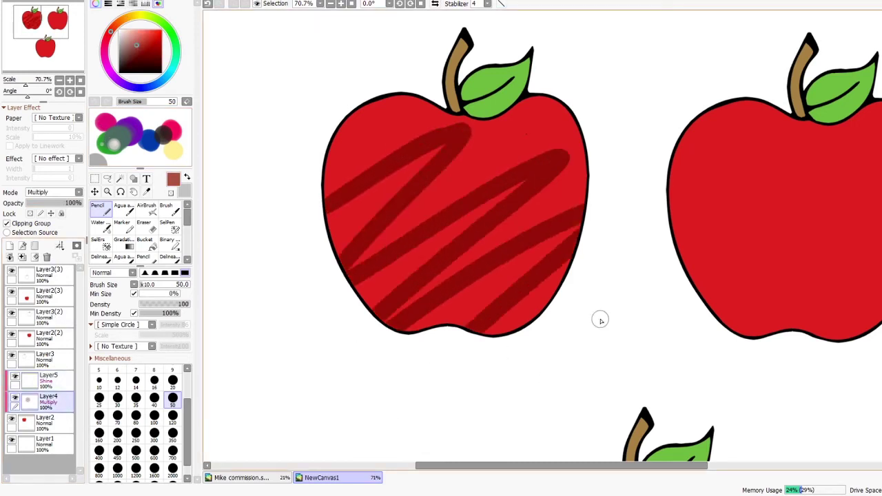
Step: Undo the zigzag strokes and ready the Pencil at size 120 with a dark muted red based on the apple's colour
key(ctrl+z)
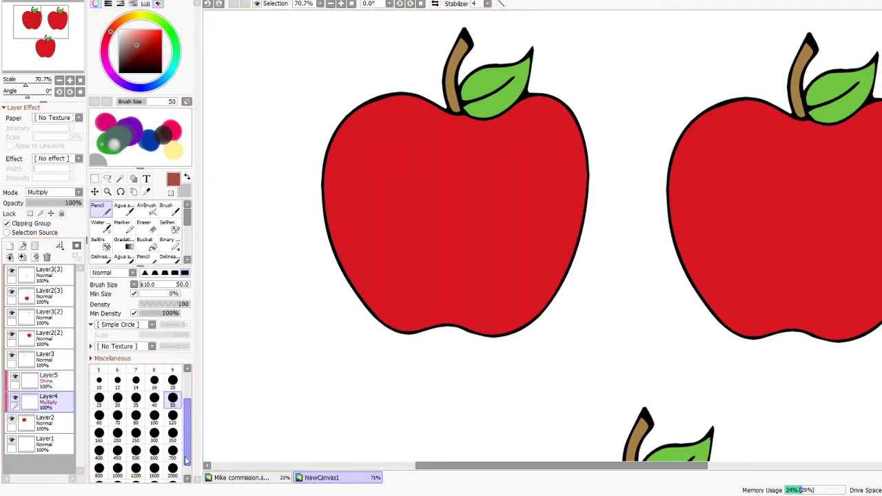
click(172, 416)
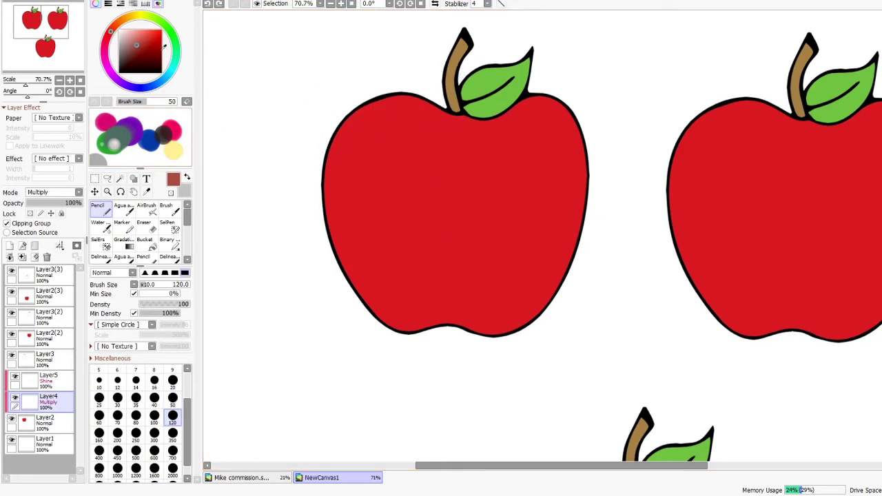
alt+click(427, 164)
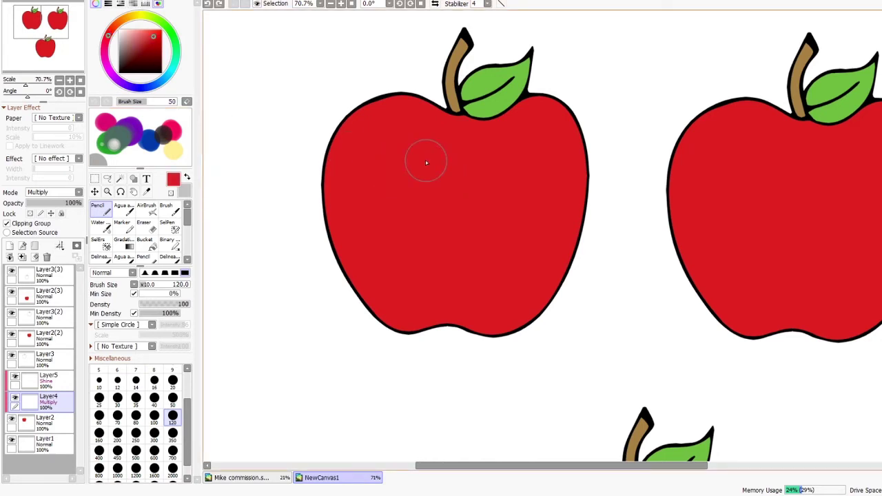
click(136, 33)
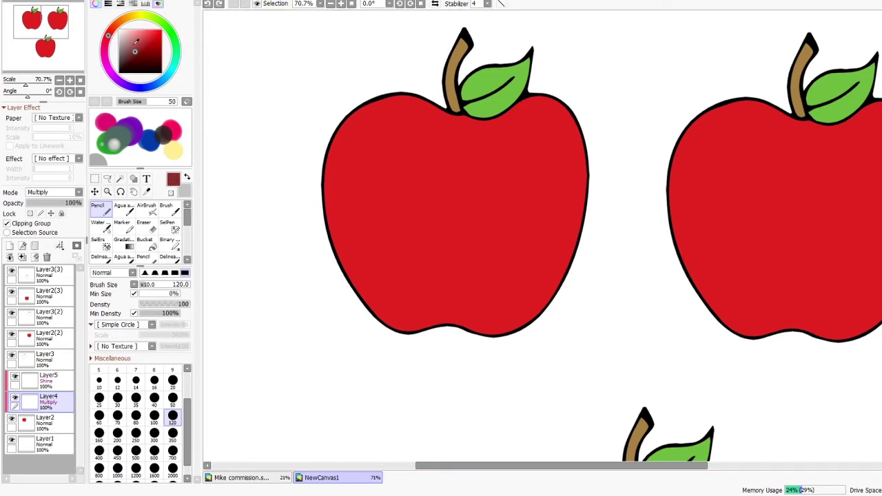
drag(142, 43, 135, 47)
Step: Paint dark shading on the Multiply layer along the first apple's left side, base, upper dip and right side
mouse_move(358, 131)
mouse_down()
mouse_move(353, 195)
mouse_move(358, 138)
mouse_move(356, 180)
mouse_move(382, 274)
mouse_move(353, 164)
mouse_move(382, 276)
mouse_move(407, 310)
mouse_up()
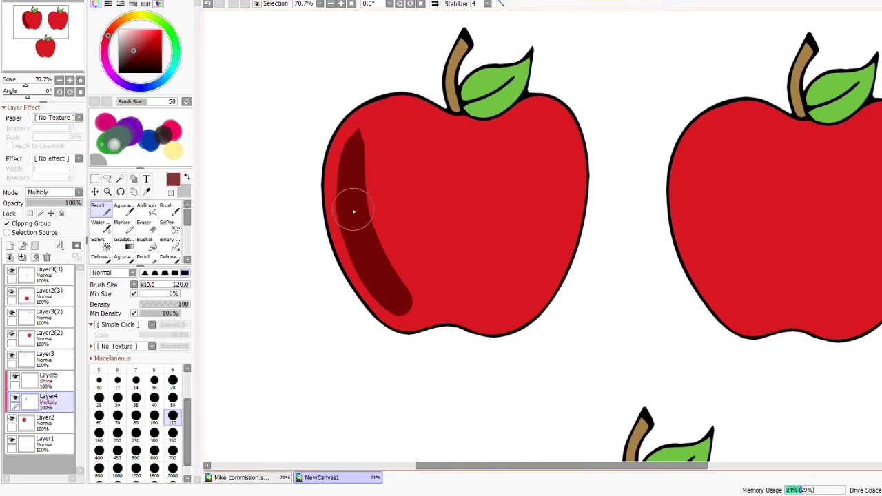
mouse_move(400, 306)
mouse_down()
mouse_move(457, 317)
mouse_move(398, 316)
mouse_move(366, 280)
mouse_move(354, 159)
mouse_move(346, 229)
mouse_move(359, 137)
mouse_move(344, 158)
mouse_move(358, 130)
mouse_move(338, 226)
mouse_move(341, 179)
mouse_move(345, 245)
mouse_move(345, 190)
mouse_move(367, 129)
mouse_move(345, 225)
mouse_move(350, 148)
mouse_move(349, 251)
mouse_move(336, 160)
mouse_move(345, 236)
mouse_move(341, 151)
mouse_move(355, 263)
mouse_move(340, 176)
mouse_move(348, 260)
mouse_move(336, 198)
mouse_move(364, 260)
mouse_move(365, 334)
mouse_up()
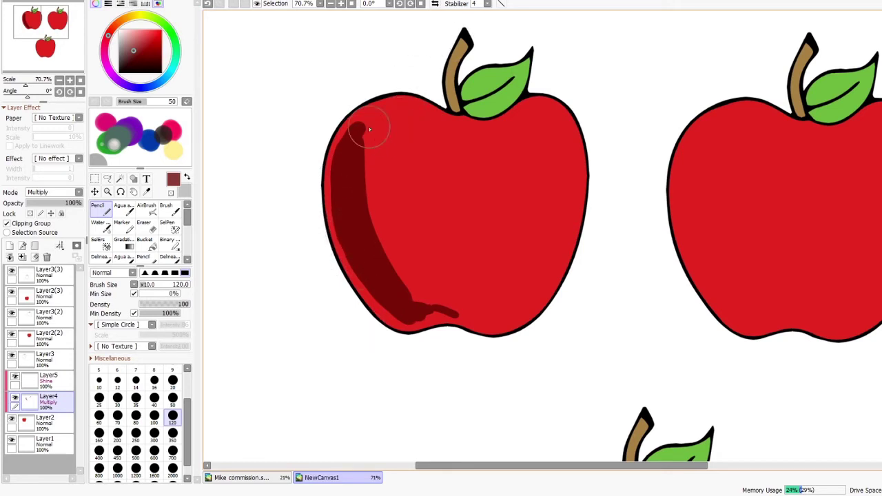
mouse_move(370, 130)
mouse_down()
mouse_move(383, 118)
mouse_move(364, 191)
mouse_up()
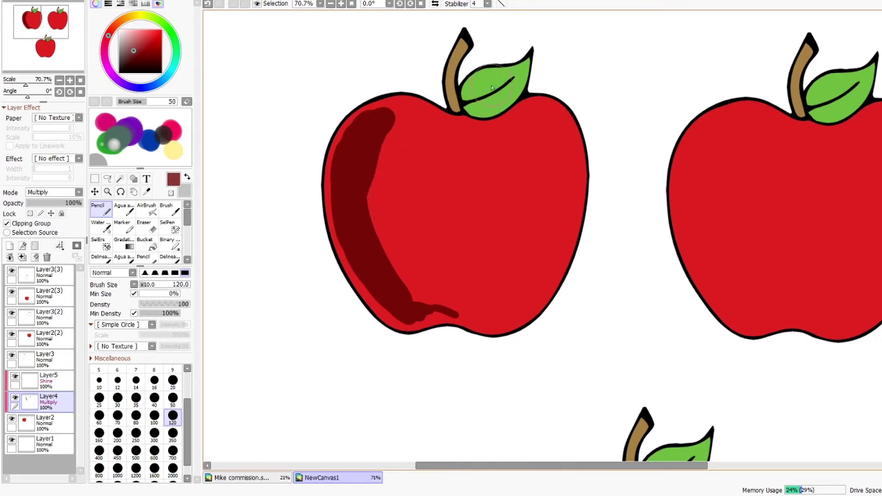
mouse_move(474, 133)
mouse_down()
mouse_move(516, 140)
mouse_move(402, 115)
mouse_move(387, 121)
mouse_move(373, 177)
mouse_move(389, 142)
mouse_move(409, 288)
mouse_move(381, 171)
mouse_move(435, 274)
mouse_move(430, 297)
mouse_move(408, 294)
mouse_move(429, 293)
mouse_move(432, 304)
mouse_move(408, 310)
mouse_move(478, 323)
mouse_move(428, 317)
mouse_move(477, 315)
mouse_move(453, 305)
mouse_move(464, 317)
mouse_move(488, 318)
mouse_move(509, 303)
mouse_up()
mouse_move(547, 148)
mouse_down()
mouse_move(557, 201)
mouse_move(550, 156)
mouse_move(538, 254)
mouse_up()
mouse_move(399, 122)
mouse_down()
mouse_move(388, 103)
mouse_move(393, 124)
mouse_up()
drag(525, 121, 510, 124)
mouse_move(420, 256)
mouse_down()
mouse_move(483, 270)
mouse_move(516, 293)
mouse_up()
Step: Set the Agua brush to size 120 and switch it to transparent colour
click(125, 209)
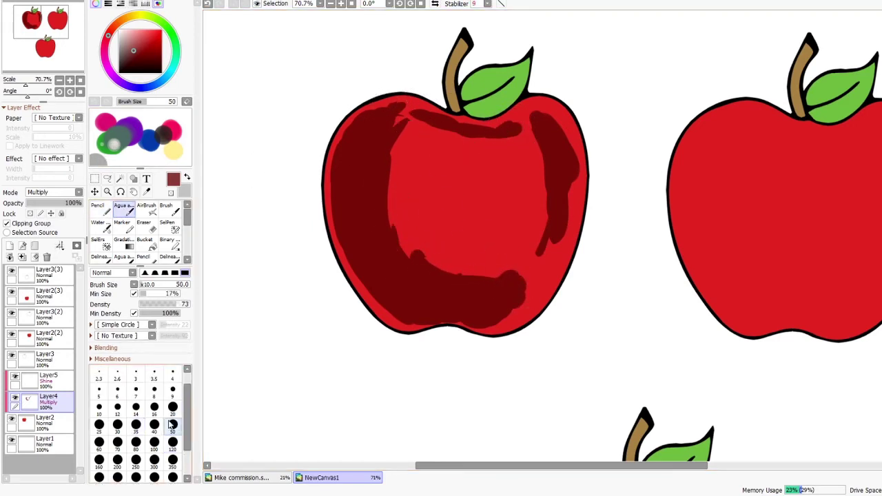
click(173, 441)
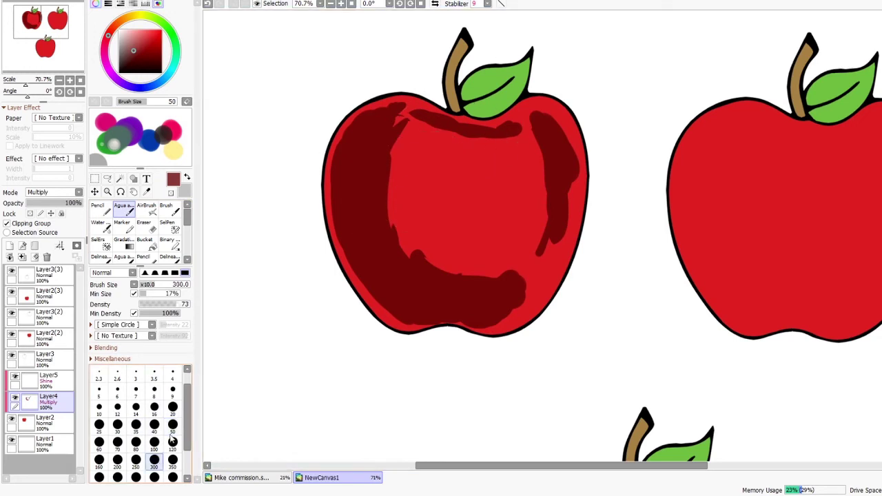
mouse_move(398, 226)
mouse_down()
mouse_move(402, 274)
mouse_move(379, 209)
mouse_move(388, 177)
mouse_up()
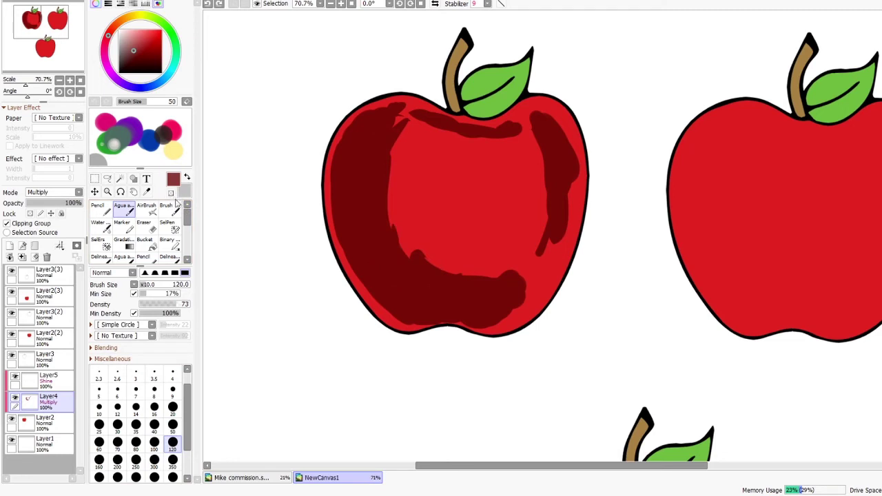
click(171, 193)
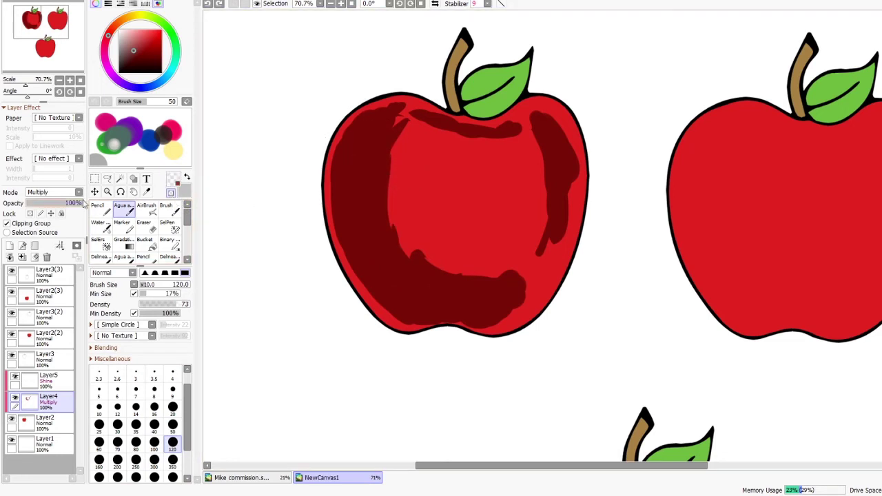
Step: Try adding a patch and erasing the inner edge of the left shading with the Pencil, and undo the erasing
click(100, 209)
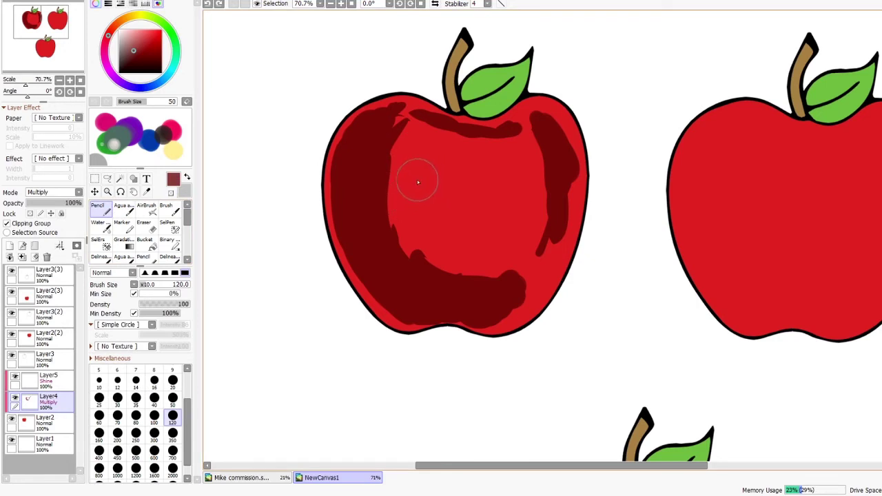
mouse_move(418, 182)
mouse_down()
mouse_move(407, 204)
mouse_move(417, 184)
mouse_move(396, 185)
mouse_move(400, 206)
mouse_move(385, 227)
mouse_up()
click(171, 193)
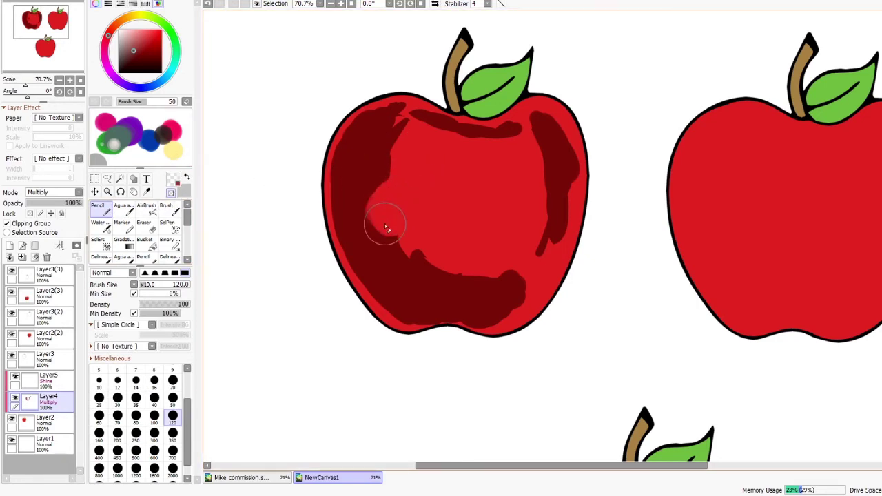
key(ctrl+z)
Step: Soften all the shading edges on the first apple with the transparent Agua brush, fading them towards the centre
click(124, 209)
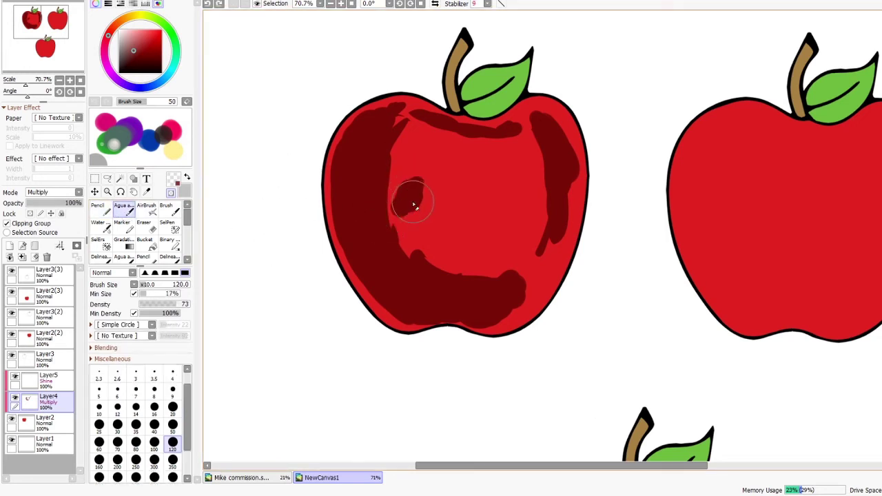
mouse_move(396, 187)
mouse_down()
mouse_move(417, 247)
mouse_move(449, 260)
mouse_move(438, 245)
mouse_move(481, 274)
mouse_move(460, 274)
mouse_move(487, 281)
mouse_move(487, 296)
mouse_move(502, 281)
mouse_move(502, 305)
mouse_up()
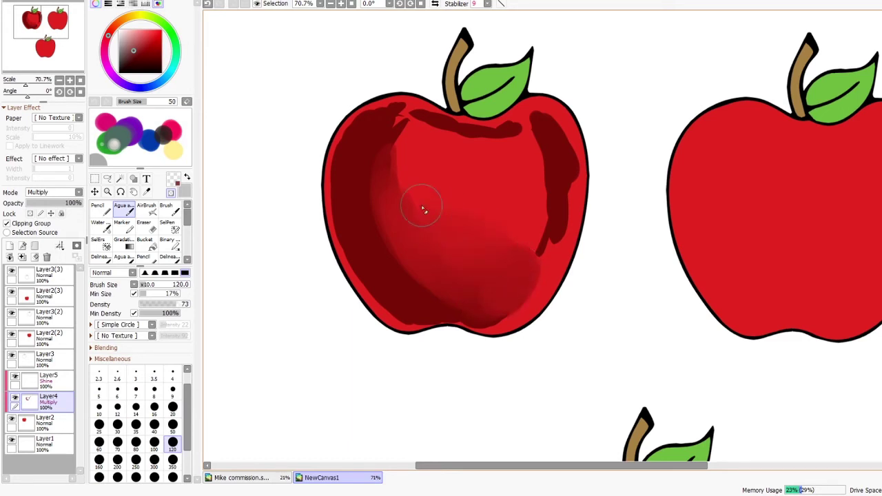
drag(424, 210, 398, 198)
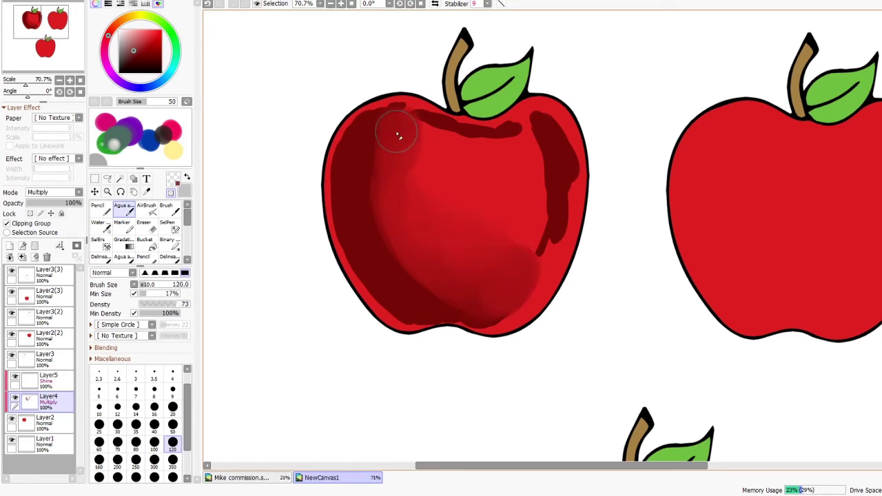
drag(418, 268, 443, 297)
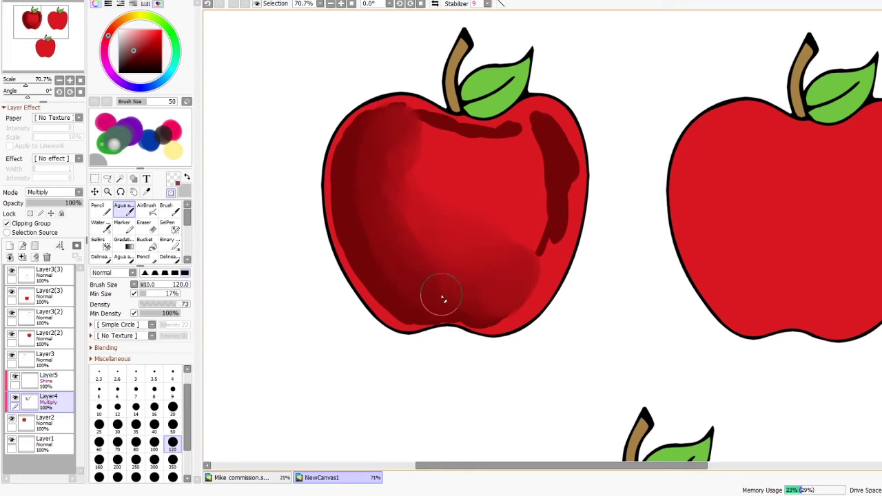
mouse_move(384, 181)
mouse_down()
mouse_move(356, 204)
mouse_move(369, 256)
mouse_up()
mouse_move(531, 252)
mouse_down()
mouse_move(569, 162)
mouse_move(542, 118)
mouse_move(506, 141)
mouse_move(371, 114)
mouse_move(343, 138)
mouse_move(355, 117)
mouse_move(352, 246)
mouse_move(334, 208)
mouse_move(336, 176)
mouse_move(391, 312)
mouse_move(424, 322)
mouse_move(422, 307)
mouse_move(392, 298)
mouse_up()
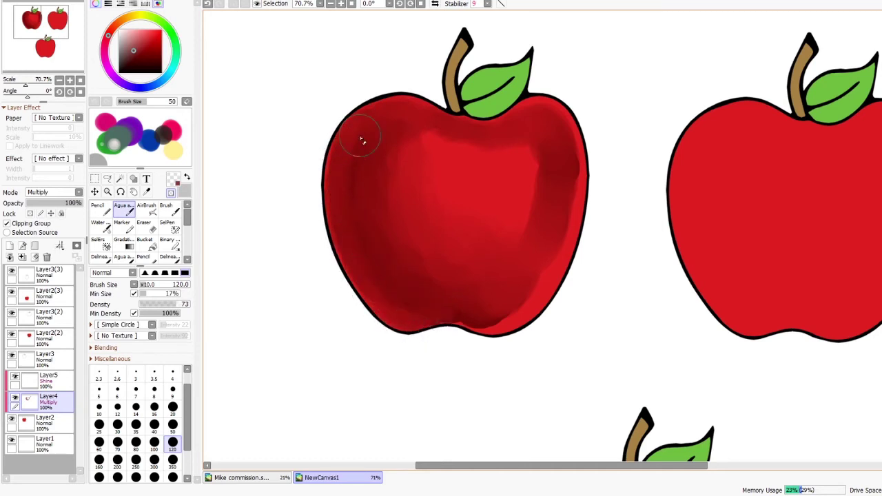
mouse_move(451, 311)
mouse_down()
mouse_move(486, 334)
mouse_move(550, 272)
mouse_move(545, 250)
mouse_move(573, 143)
mouse_move(551, 157)
mouse_move(549, 174)
mouse_move(517, 148)
mouse_move(482, 139)
mouse_move(425, 147)
mouse_up()
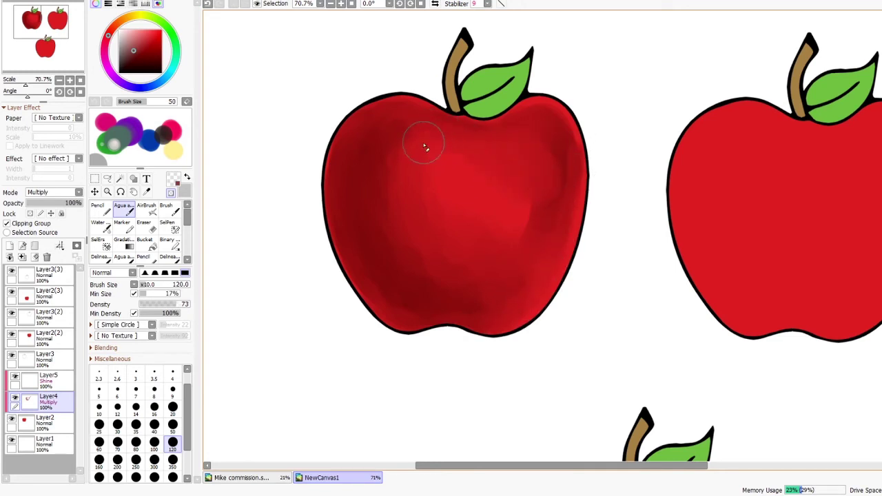
Step: Paint dark Pencil shadows under the leaf, on the leaf's inner part and at the base of the stem, undoing unwanted strokes
click(98, 205)
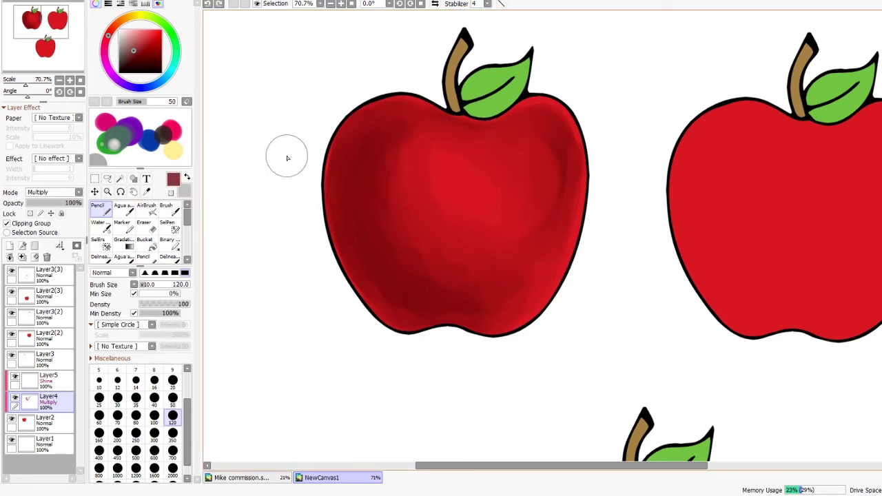
mouse_move(455, 119)
mouse_down()
mouse_move(490, 124)
mouse_move(522, 101)
mouse_move(494, 126)
mouse_move(478, 120)
mouse_move(466, 102)
mouse_move(509, 77)
mouse_move(463, 95)
mouse_move(483, 66)
mouse_up()
key(ctrl+z)
key(ctrl+z)
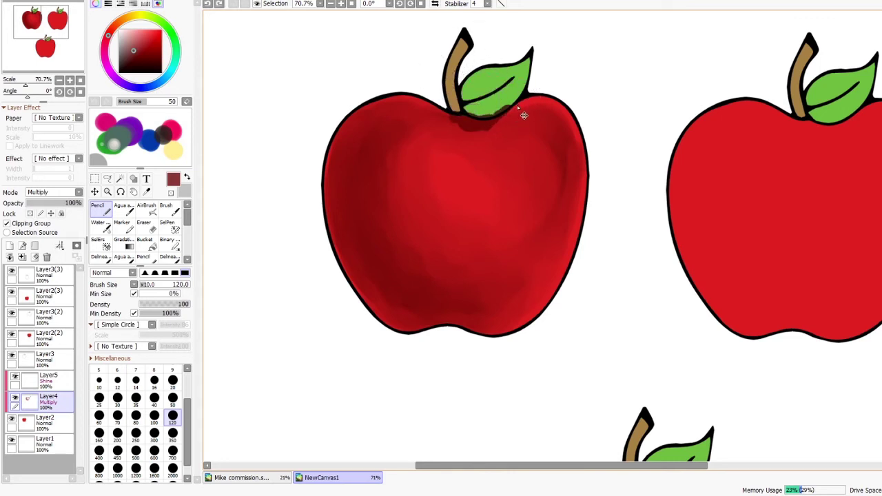
mouse_move(511, 108)
mouse_down()
mouse_move(495, 118)
mouse_move(469, 110)
mouse_up()
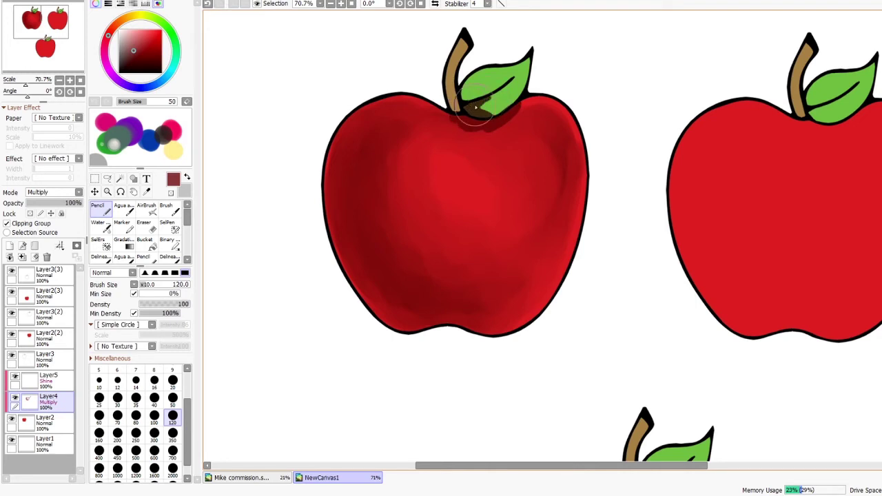
mouse_move(475, 76)
mouse_down()
mouse_move(460, 110)
mouse_move(449, 108)
mouse_move(443, 88)
mouse_up()
Step: Blend the shadow under the leaf with the Agua brush, and blend the leaf and stem shadows at brush size 50
key(c)
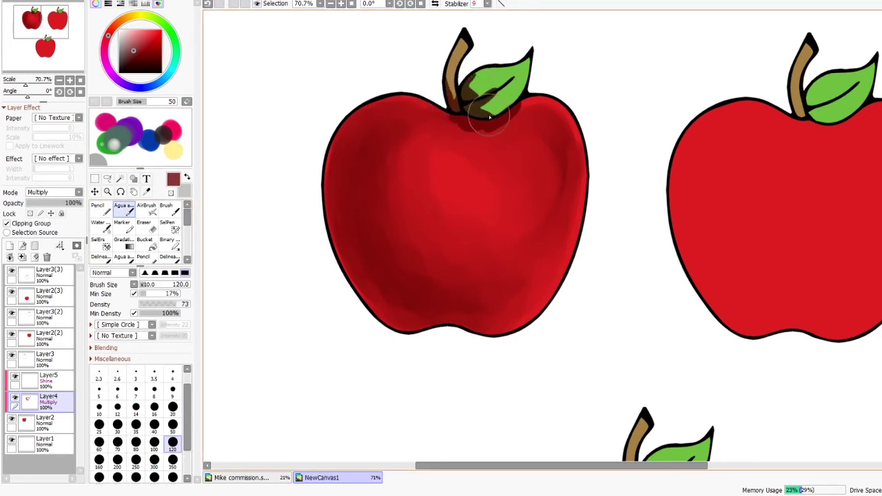
mouse_move(460, 127)
mouse_down()
mouse_move(483, 132)
mouse_move(520, 124)
mouse_move(527, 113)
mouse_move(507, 125)
mouse_up()
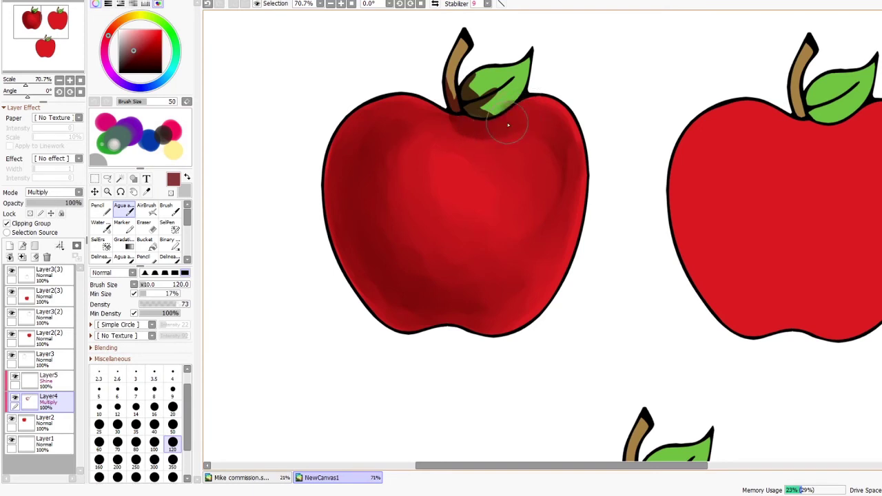
key(bracketleft)
key(bracketleft)
key(bracketleft)
key(bracketleft)
key(bracketleft)
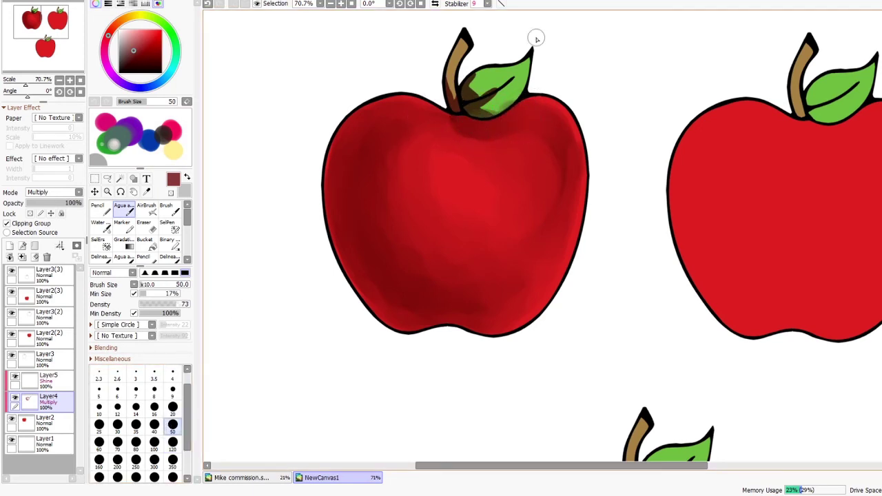
mouse_move(475, 100)
mouse_down()
mouse_move(482, 93)
mouse_move(474, 91)
mouse_up()
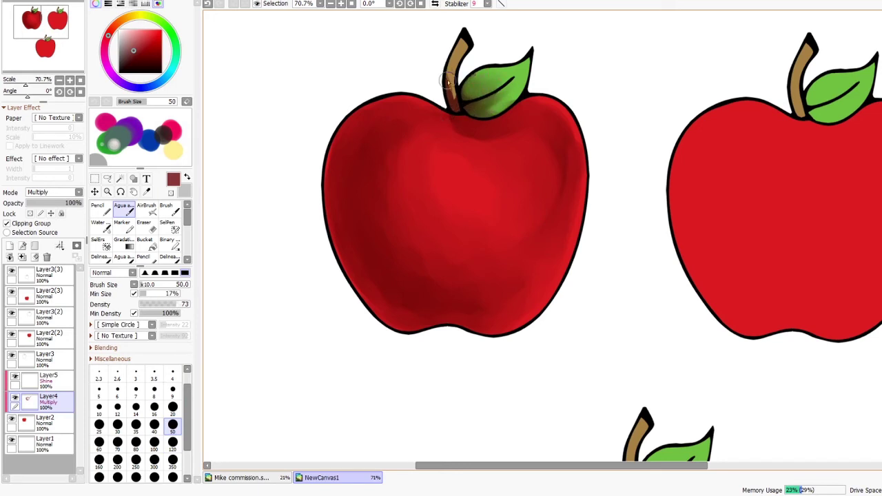
Step: Deepen the shading on the apple's lower left with the Pencil and blend it with the Agua brush at size 120
key(n)
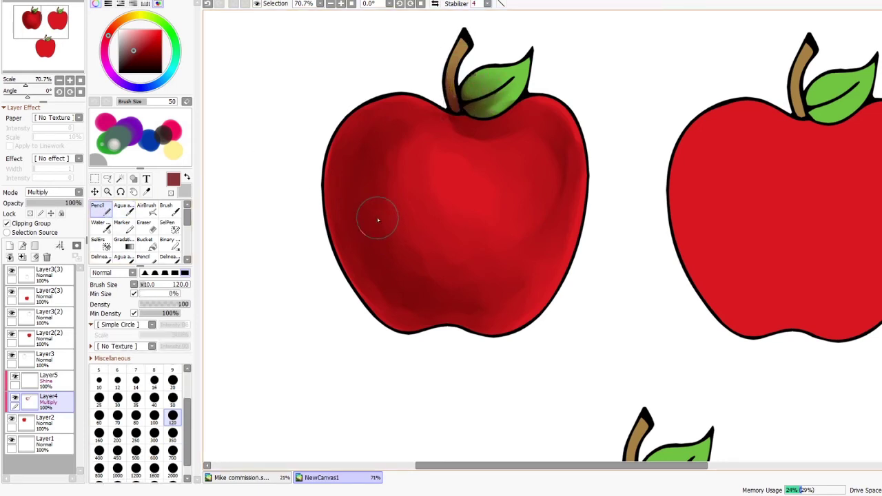
drag(388, 290, 413, 299)
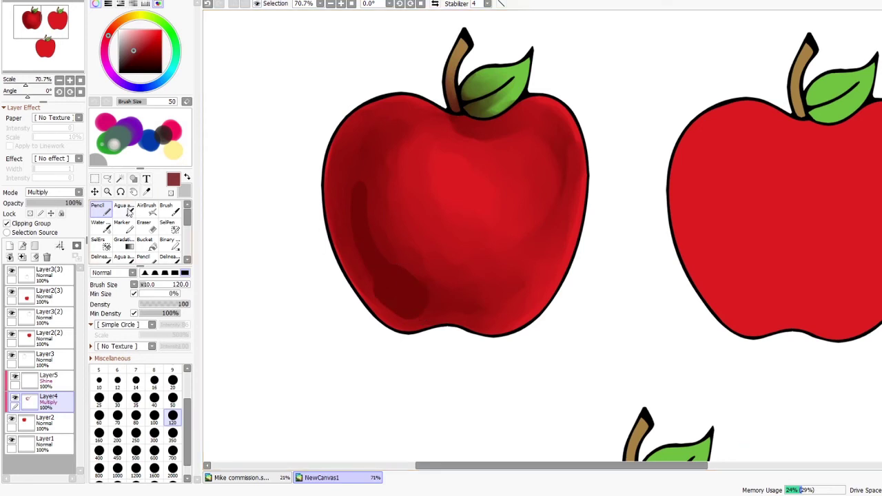
key(c)
key(bracketright)
key(bracketright)
key(bracketright)
key(bracketright)
key(bracketright)
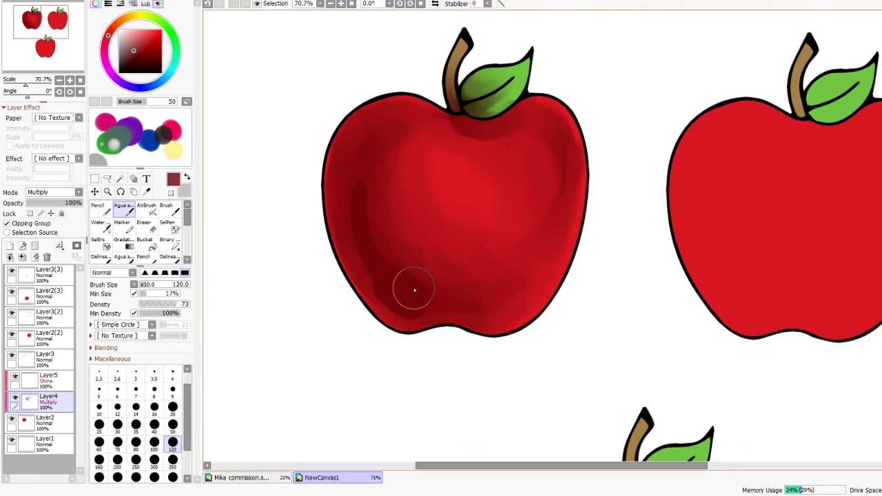
drag(413, 289, 407, 266)
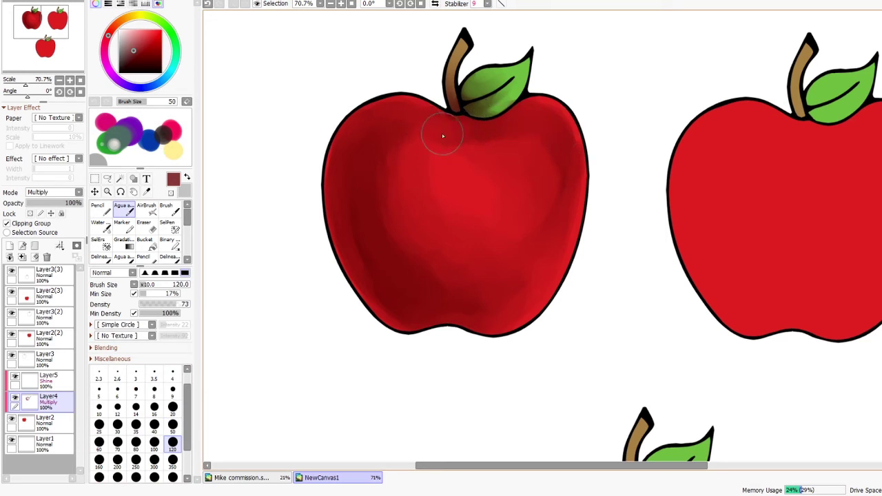
Step: Paint a pale pink round highlight on the apple's upper right and a rim highlight along its right edge on the Shine layer
click(49, 384)
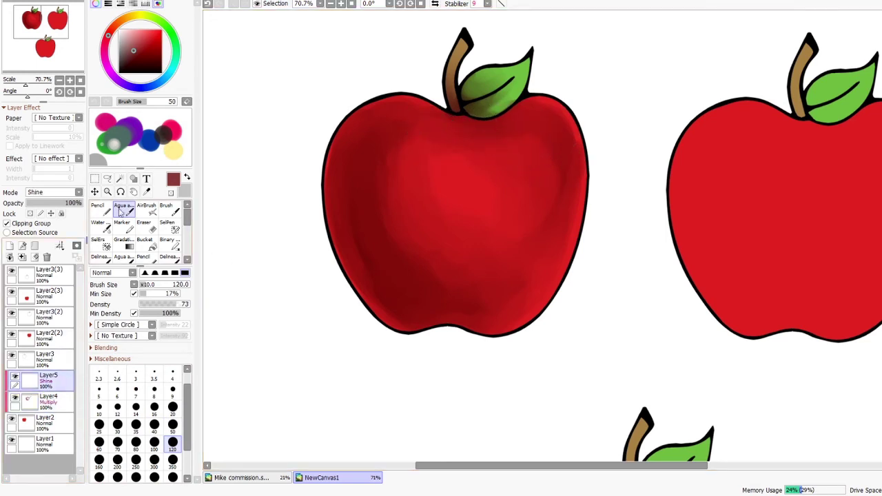
click(99, 209)
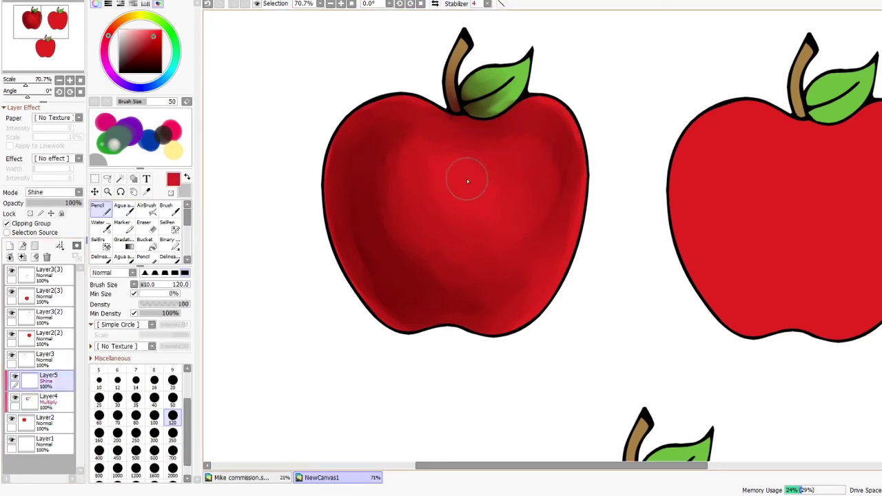
drag(467, 181, 468, 172)
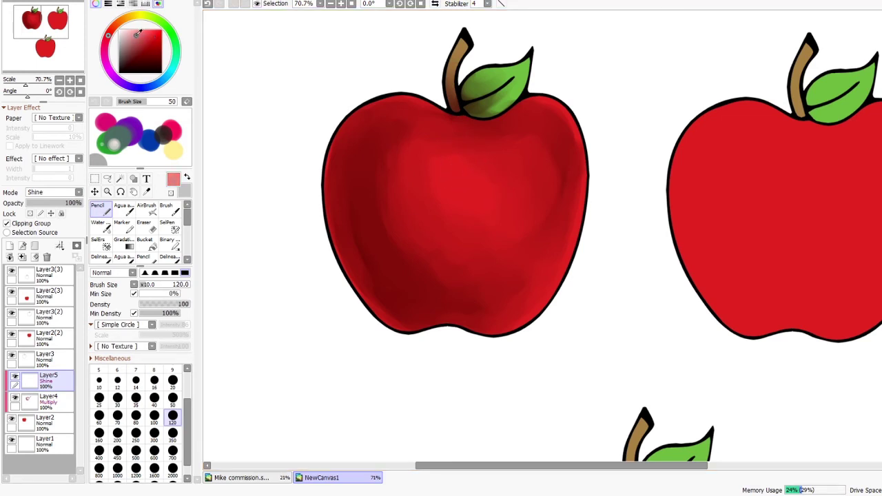
click(133, 33)
click(499, 175)
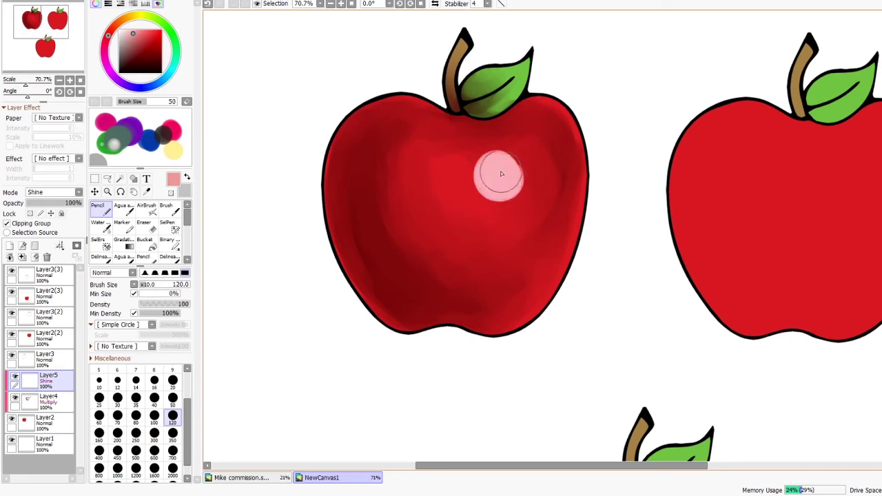
mouse_move(555, 102)
mouse_down()
mouse_move(580, 276)
mouse_move(580, 135)
mouse_move(551, 300)
mouse_up()
mouse_move(584, 227)
mouse_down()
mouse_move(536, 331)
mouse_move(575, 148)
mouse_move(541, 97)
mouse_up()
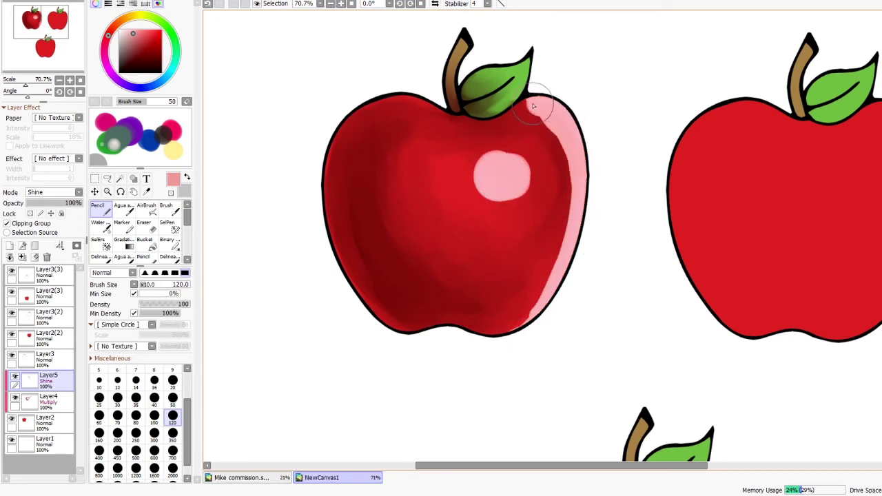
Step: Extend the pale pink highlights across the apple's upper right, top edges, left rim, centre and lower right with the Pencil on the Shine layer
mouse_move(513, 142)
mouse_down()
mouse_move(528, 148)
mouse_move(517, 155)
mouse_move(503, 110)
mouse_up()
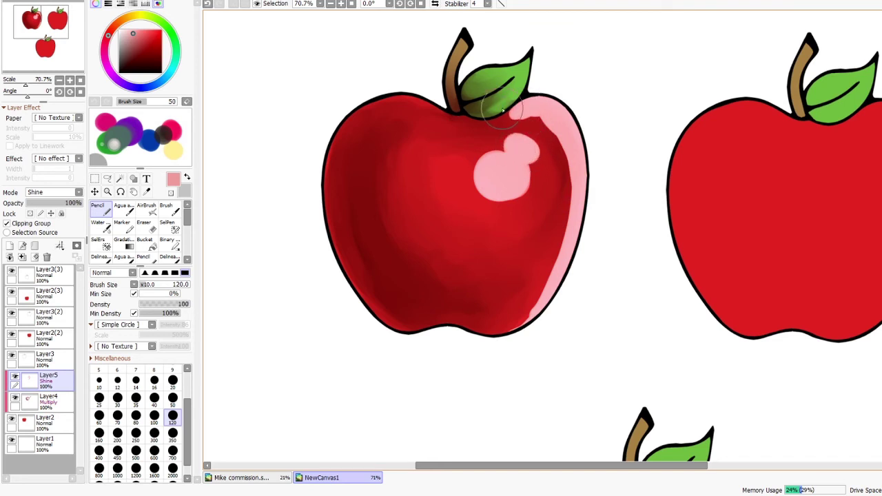
drag(418, 112, 413, 92)
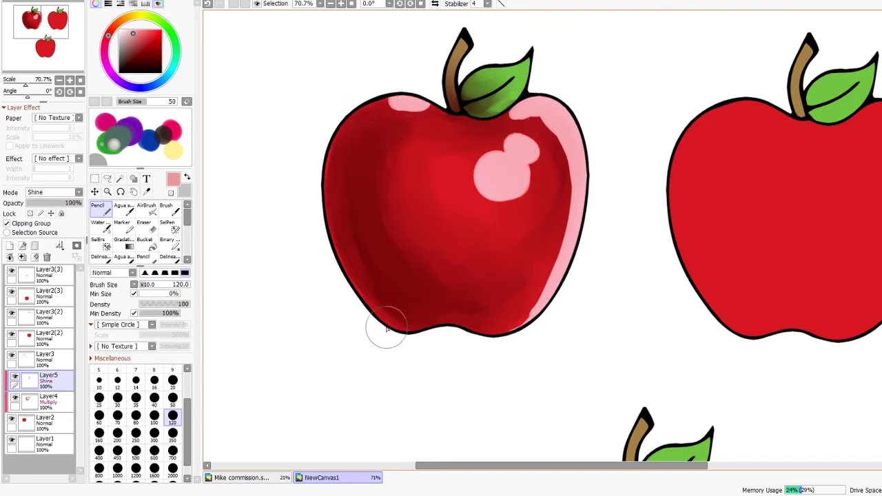
drag(344, 122, 404, 331)
drag(324, 184, 402, 331)
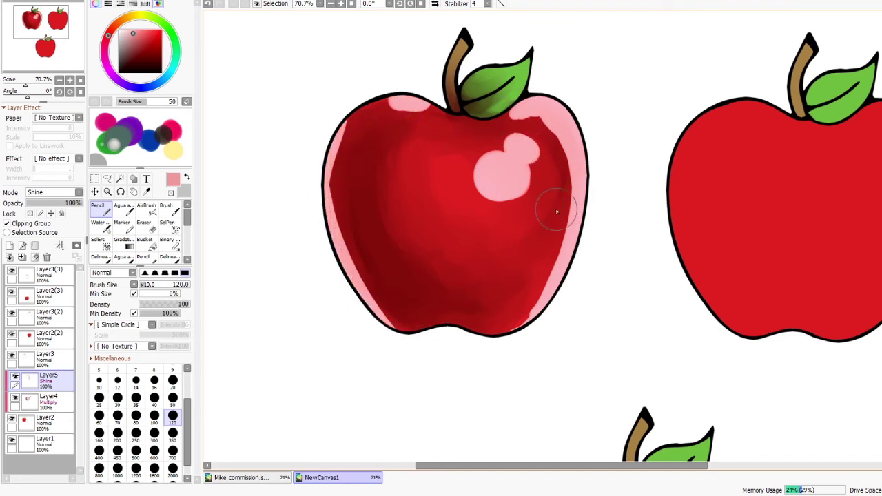
mouse_move(556, 211)
mouse_down()
mouse_move(538, 307)
mouse_move(547, 275)
mouse_move(510, 201)
mouse_move(462, 160)
mouse_move(431, 166)
mouse_up()
Step: Blend the pink highlights with the Agua brush at size 120, and add a small round Pencil highlight on the apple's upper right
click(124, 206)
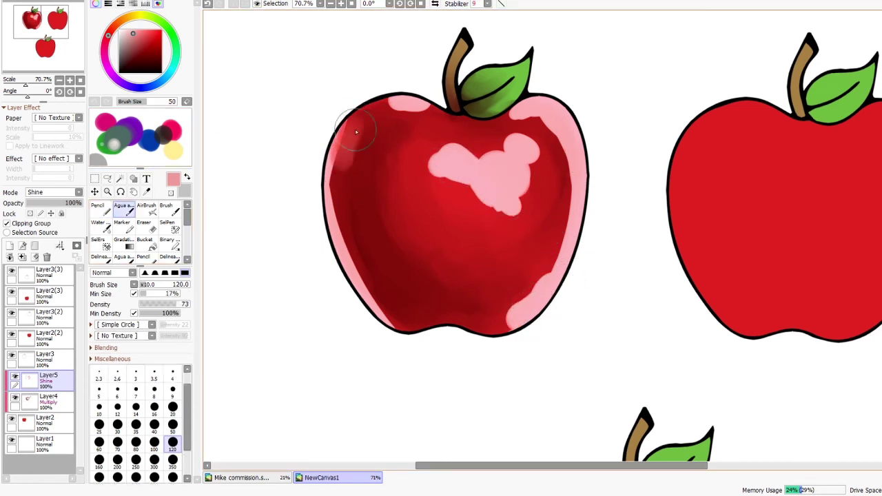
mouse_move(356, 131)
mouse_down()
mouse_move(337, 184)
mouse_move(347, 245)
mouse_move(364, 294)
mouse_move(397, 325)
mouse_move(406, 299)
mouse_move(365, 237)
mouse_move(347, 176)
mouse_move(362, 141)
mouse_move(416, 104)
mouse_move(402, 103)
mouse_move(396, 109)
mouse_move(423, 106)
mouse_move(395, 136)
mouse_move(348, 128)
mouse_move(475, 174)
mouse_move(470, 166)
mouse_move(427, 152)
mouse_move(435, 203)
mouse_move(499, 213)
mouse_move(518, 196)
mouse_move(515, 147)
mouse_move(489, 175)
mouse_move(481, 156)
mouse_move(419, 122)
mouse_move(447, 225)
mouse_move(481, 246)
mouse_move(545, 179)
mouse_move(506, 139)
mouse_move(522, 113)
mouse_move(511, 122)
mouse_move(546, 121)
mouse_move(566, 224)
mouse_move(577, 168)
mouse_move(562, 158)
mouse_move(540, 287)
mouse_move(498, 292)
mouse_move(457, 316)
mouse_move(532, 291)
mouse_move(552, 200)
mouse_move(525, 129)
mouse_move(458, 131)
mouse_move(567, 96)
mouse_move(564, 90)
mouse_move(574, 263)
mouse_move(520, 321)
mouse_move(477, 325)
mouse_up()
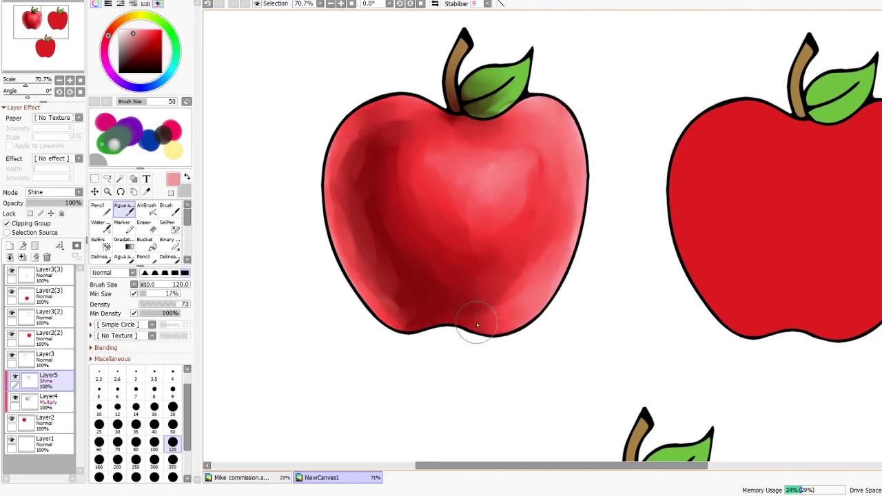
key(n)
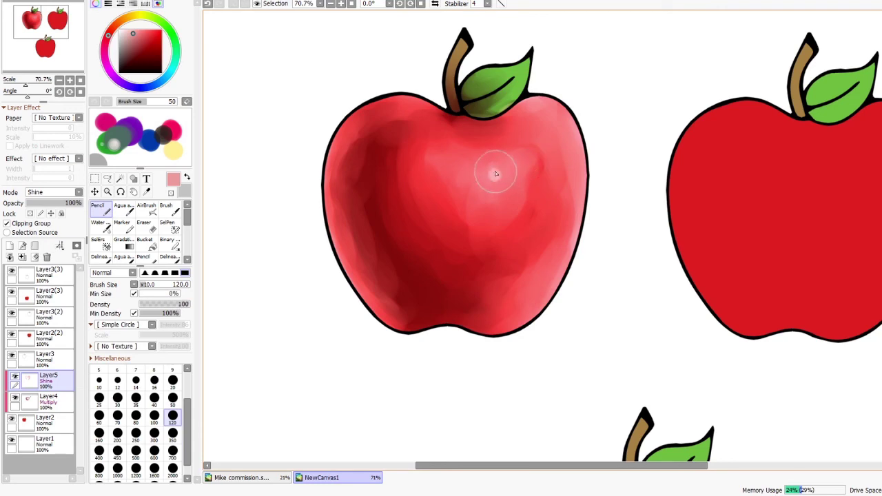
click(495, 174)
Step: Load the Multiply layer's painted area as a selection, clear the Shine highlights inside it, and deselect
scroll(521, 144, down, 4)
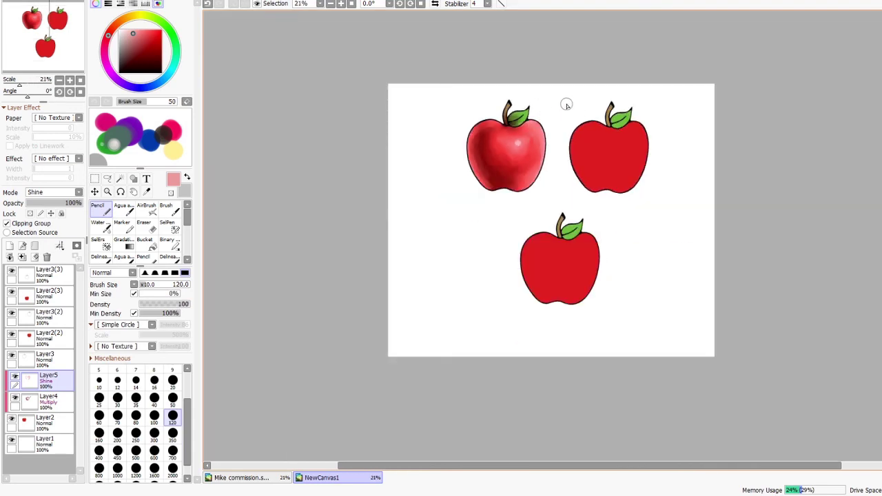
scroll(580, 129, up, 6)
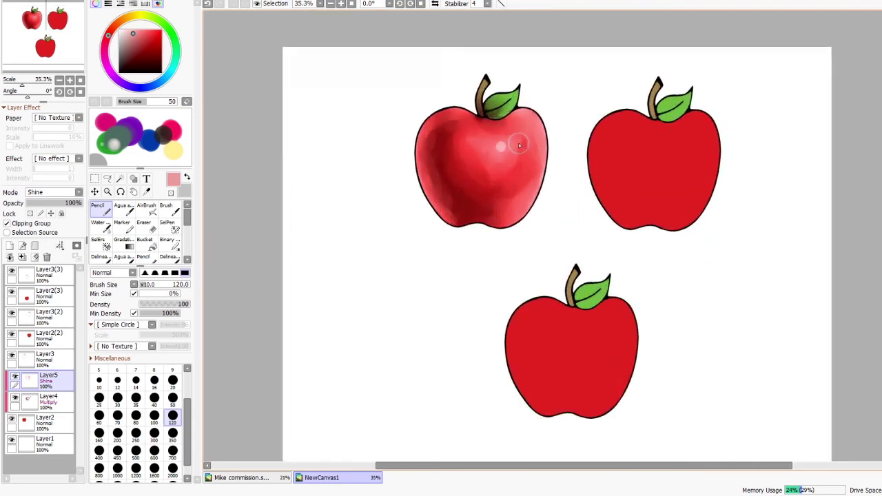
scroll(446, 162, down, 3)
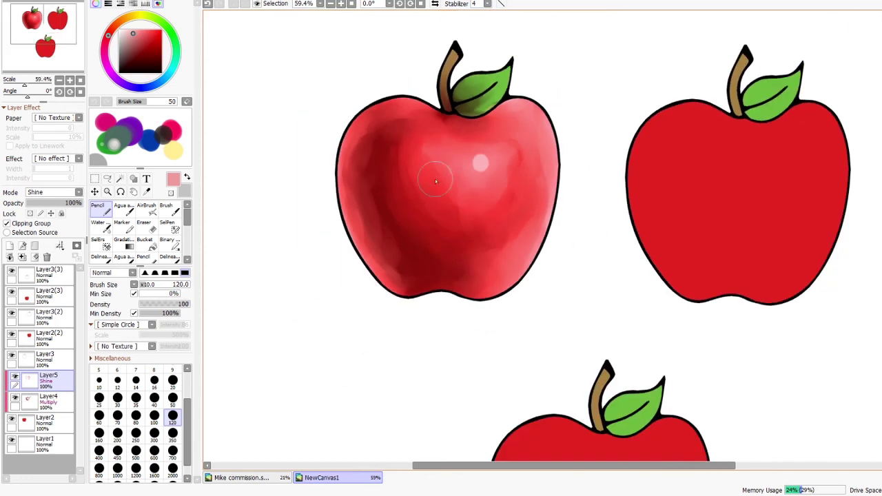
ctrl+click(28, 404)
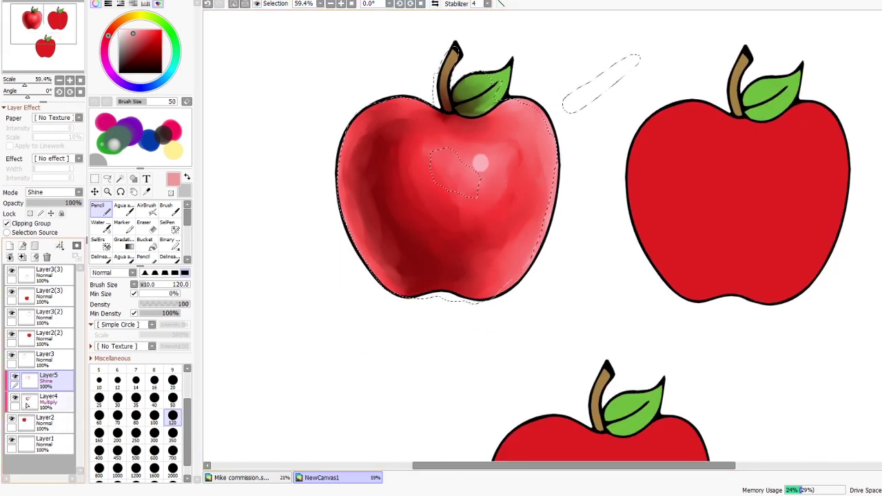
key(ctrl+d)
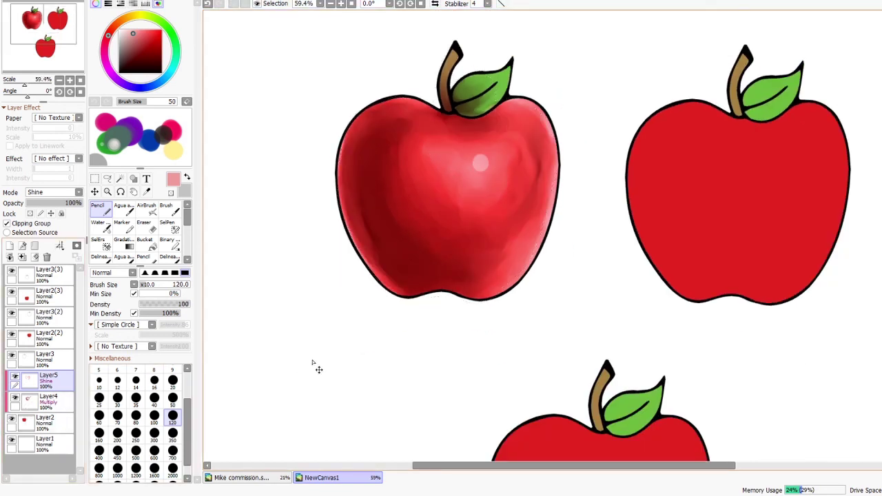
scroll(482, 163, up, 3)
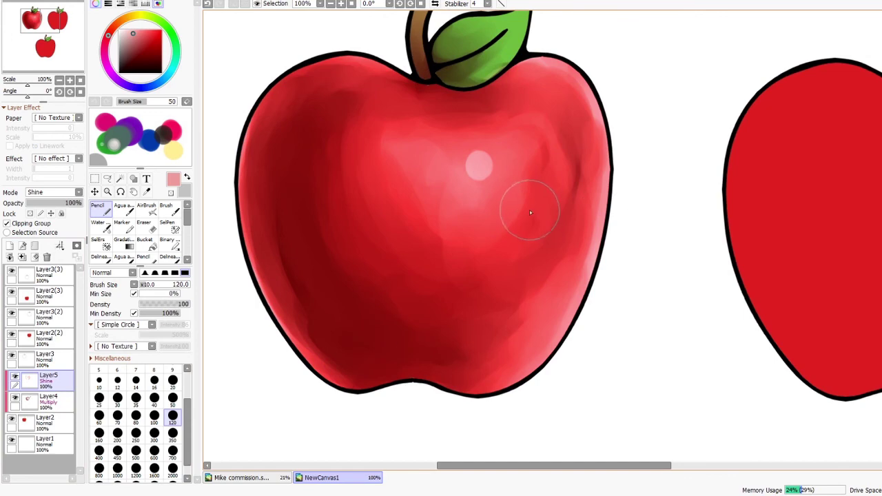
scroll(625, 138, down, 5)
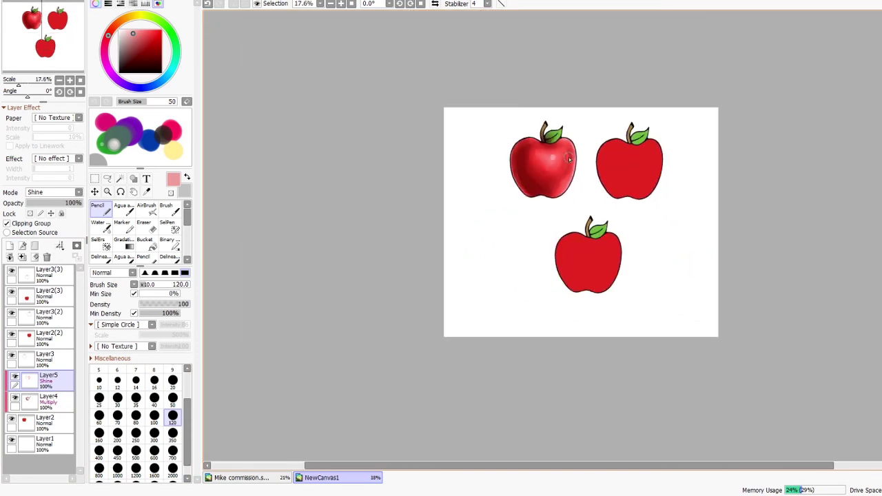
scroll(569, 159, up, 2)
scroll(531, 185, up, 3)
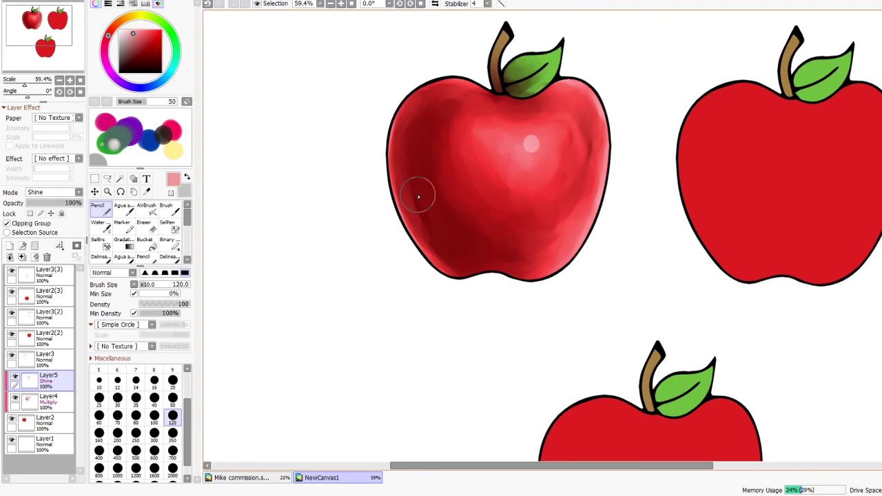
scroll(410, 201, down, 3)
scroll(585, 191, up, 4)
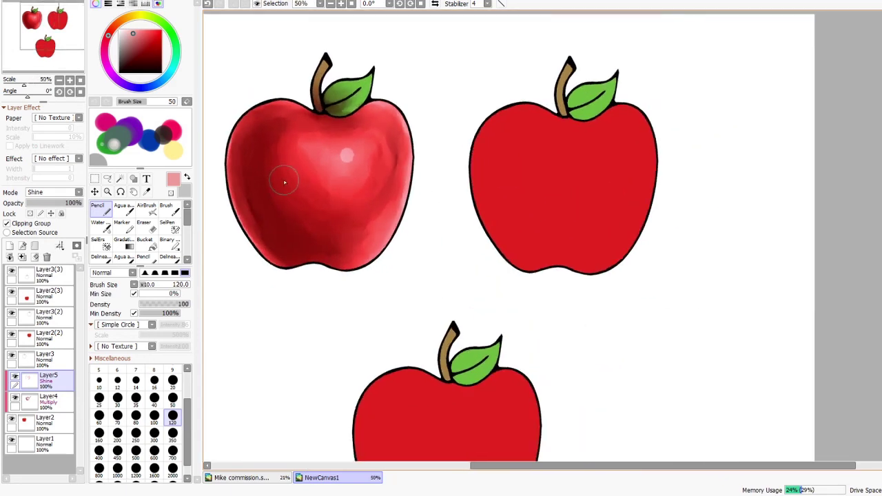